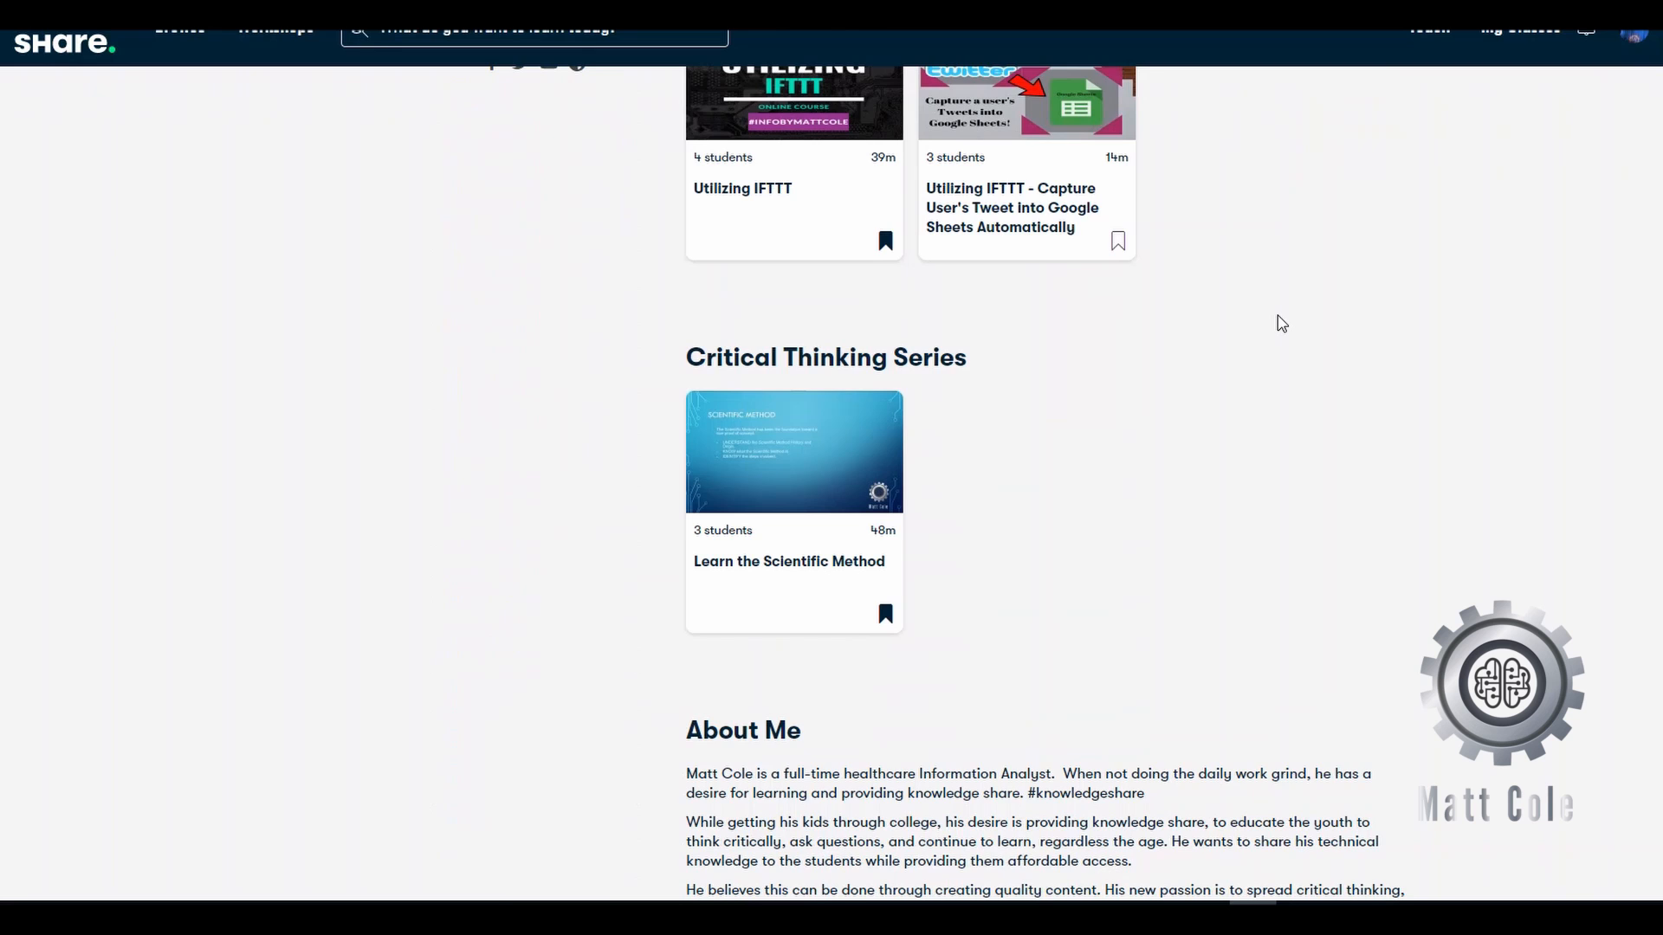
- Scroll down the Skillshare profile page and bring up the Browse categories menu
scroll(1281, 324, down, 3)
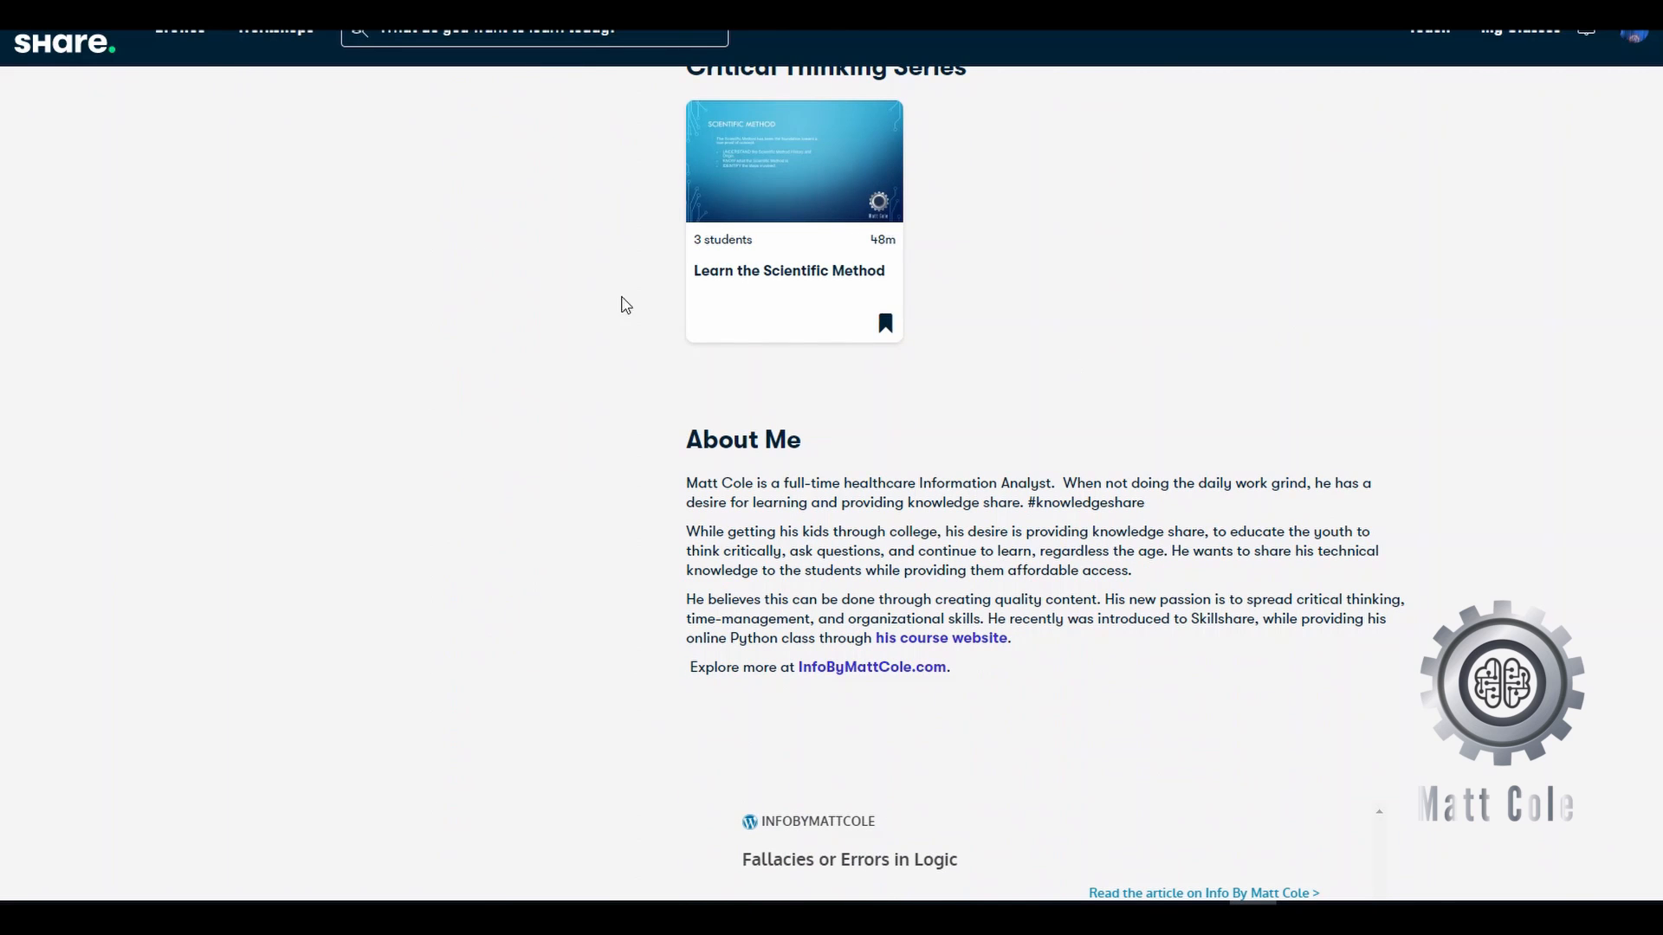
mouse_move(182, 30)
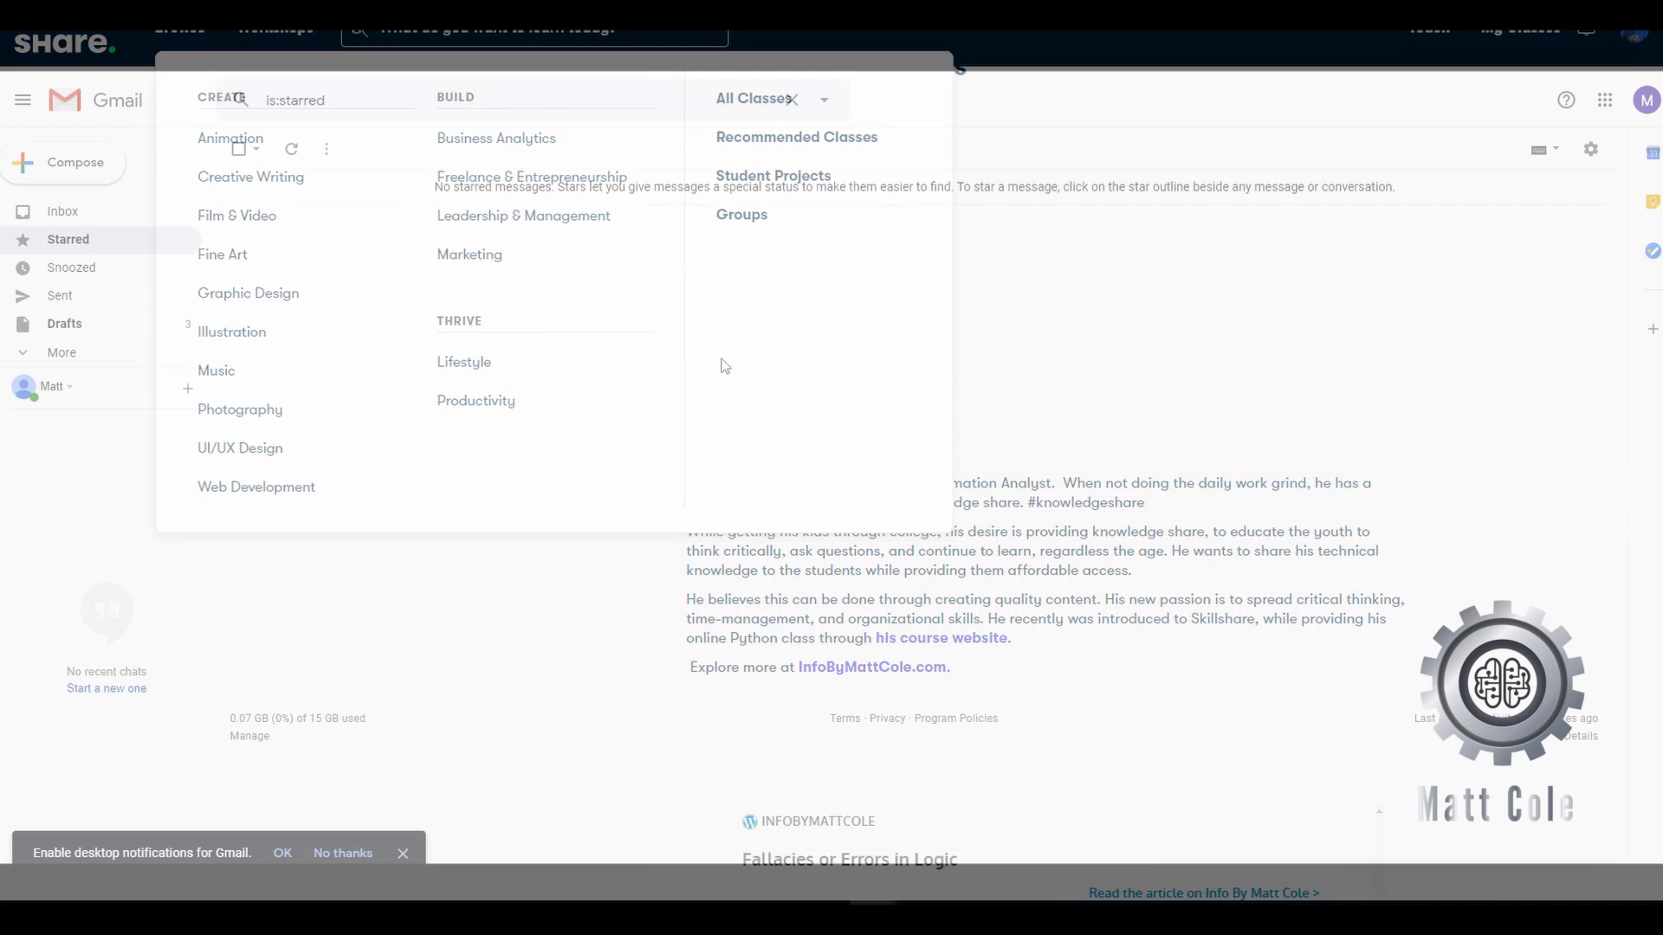
- Dismiss the desktop-notifications prompt and bring up Gmail's quick settings list
click(351, 853)
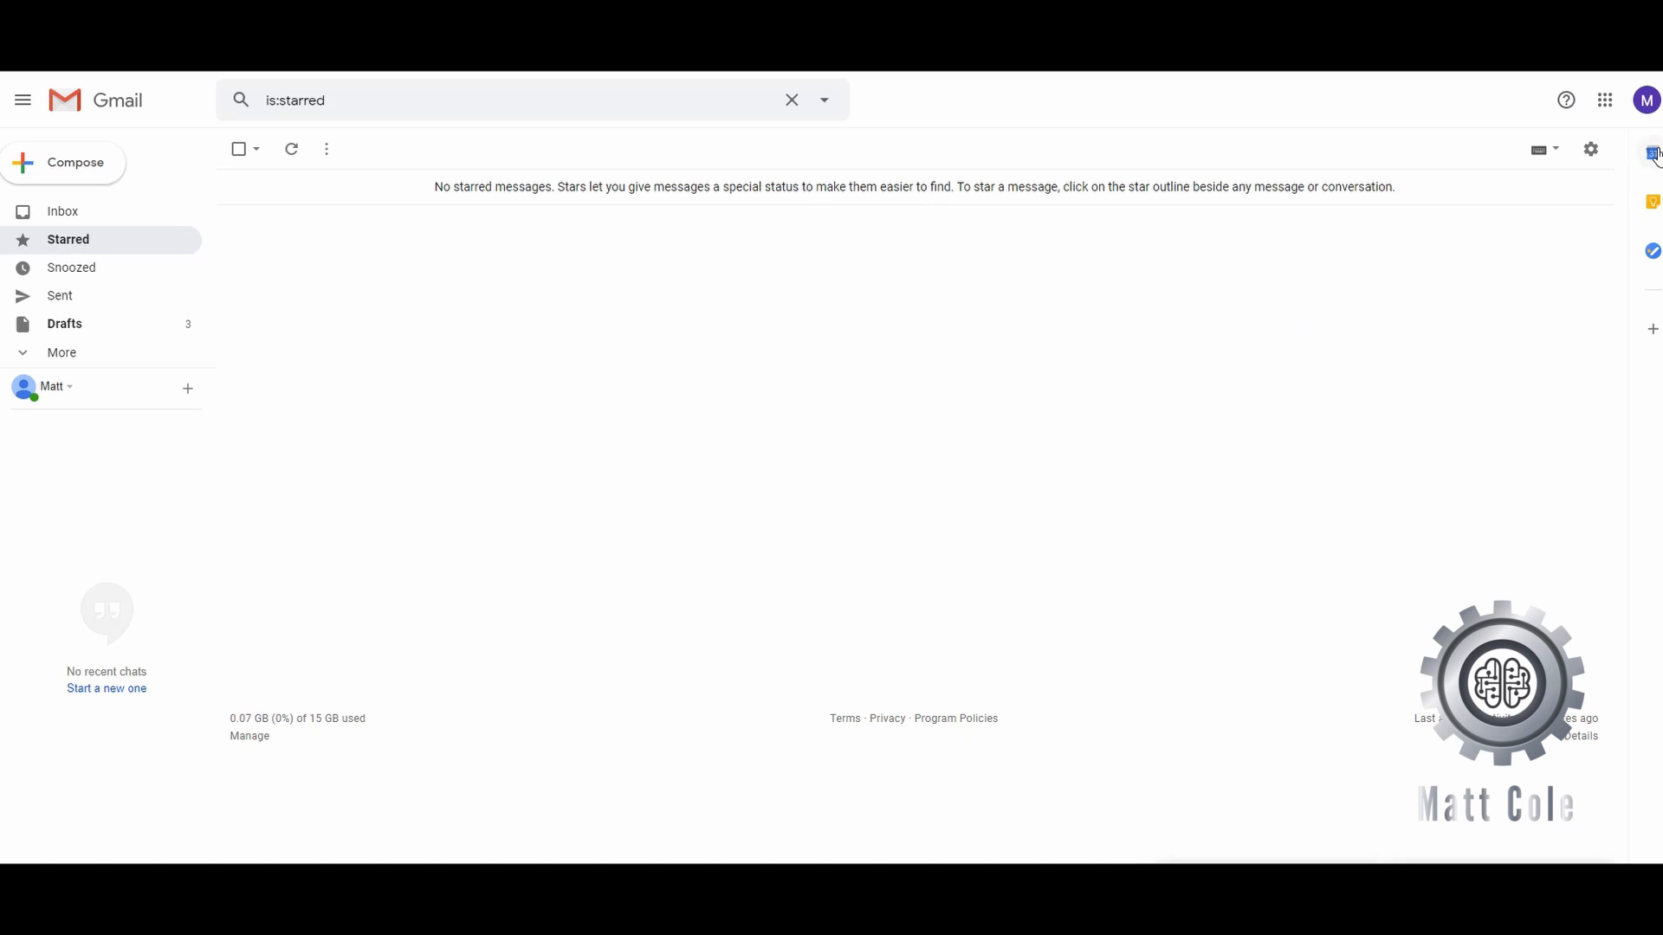
click(1595, 155)
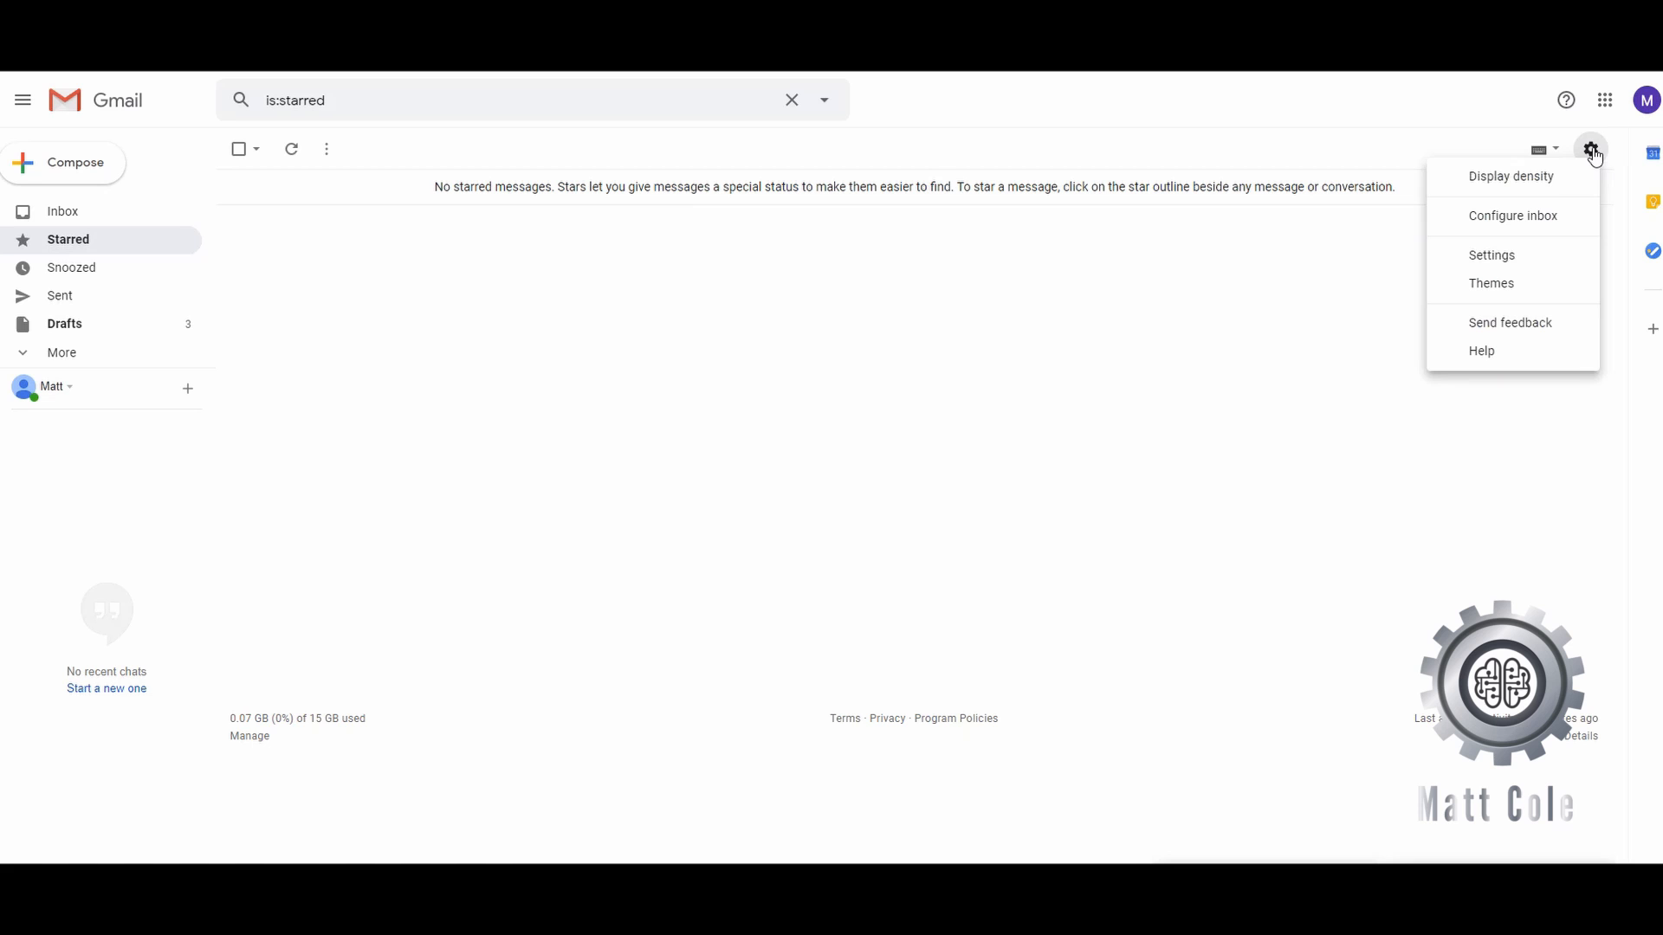
- In full Settings, switch the Signature defaults to the other sending address
click(1503, 259)
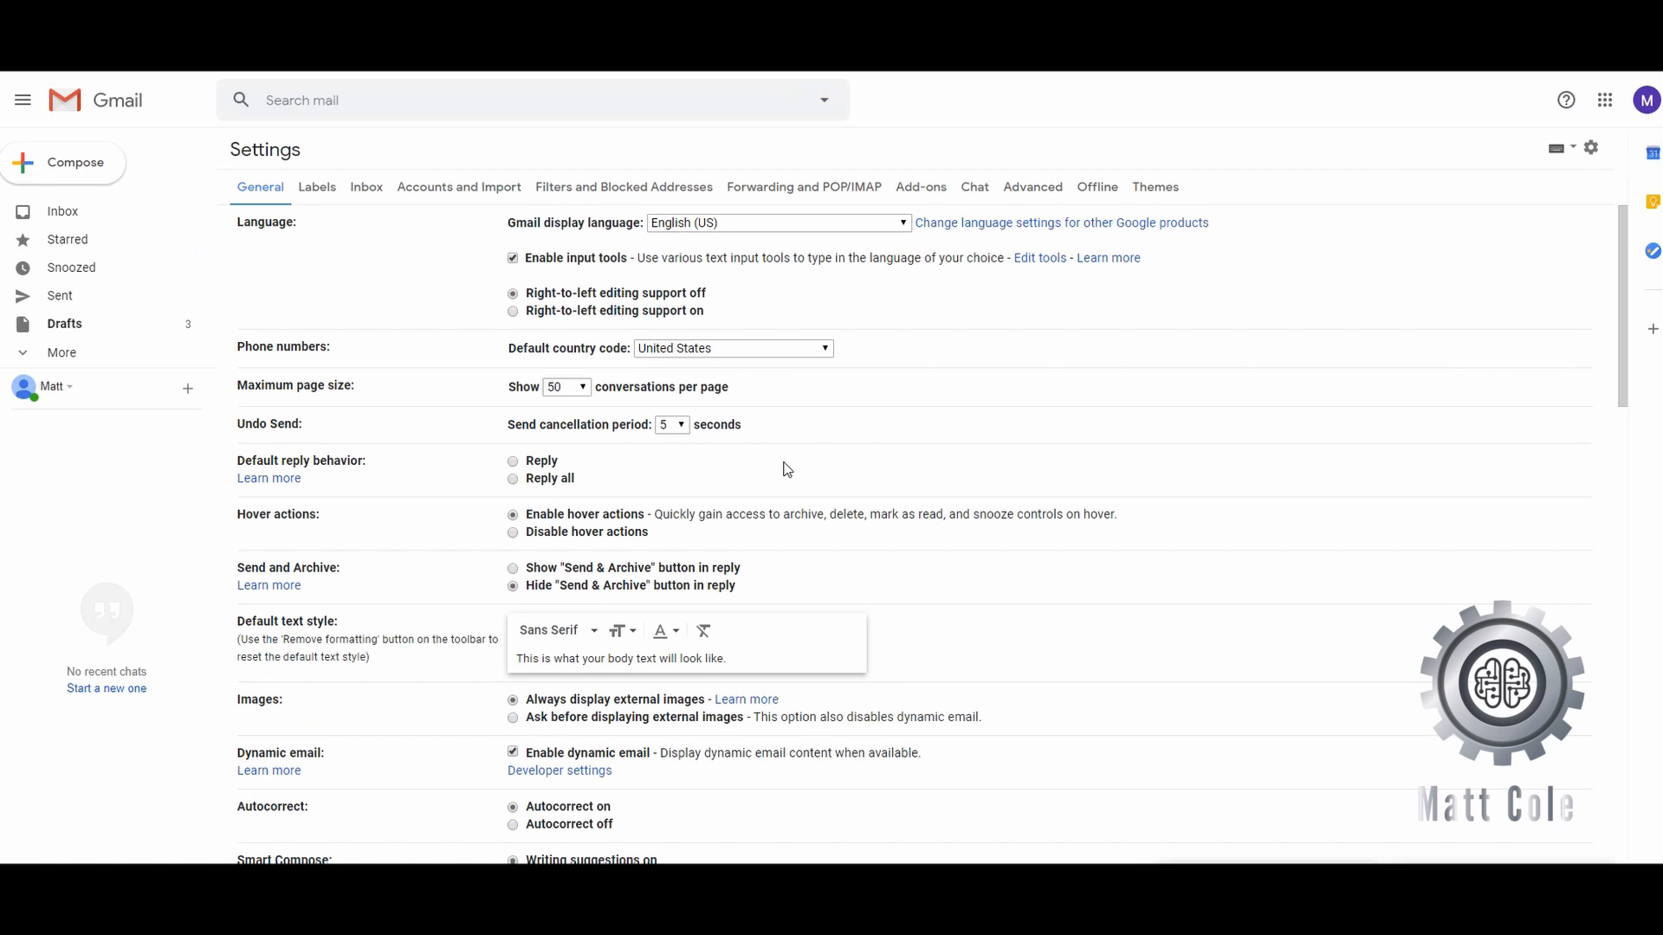
scroll(902, 467, down, 7)
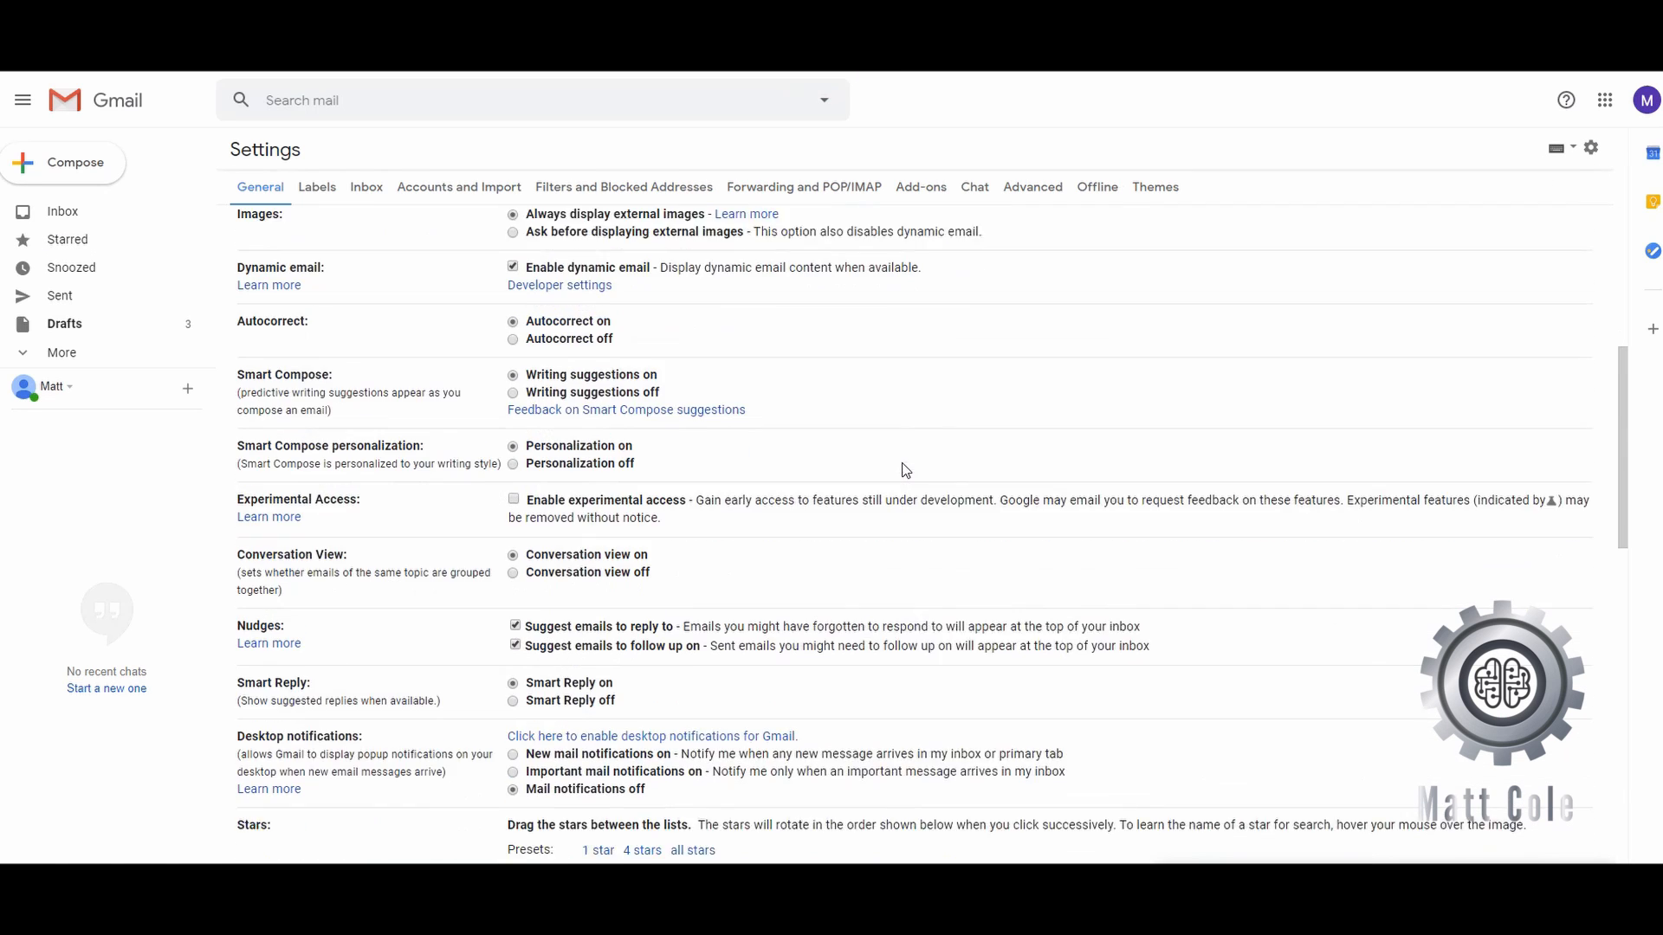
scroll(905, 470, down, 10)
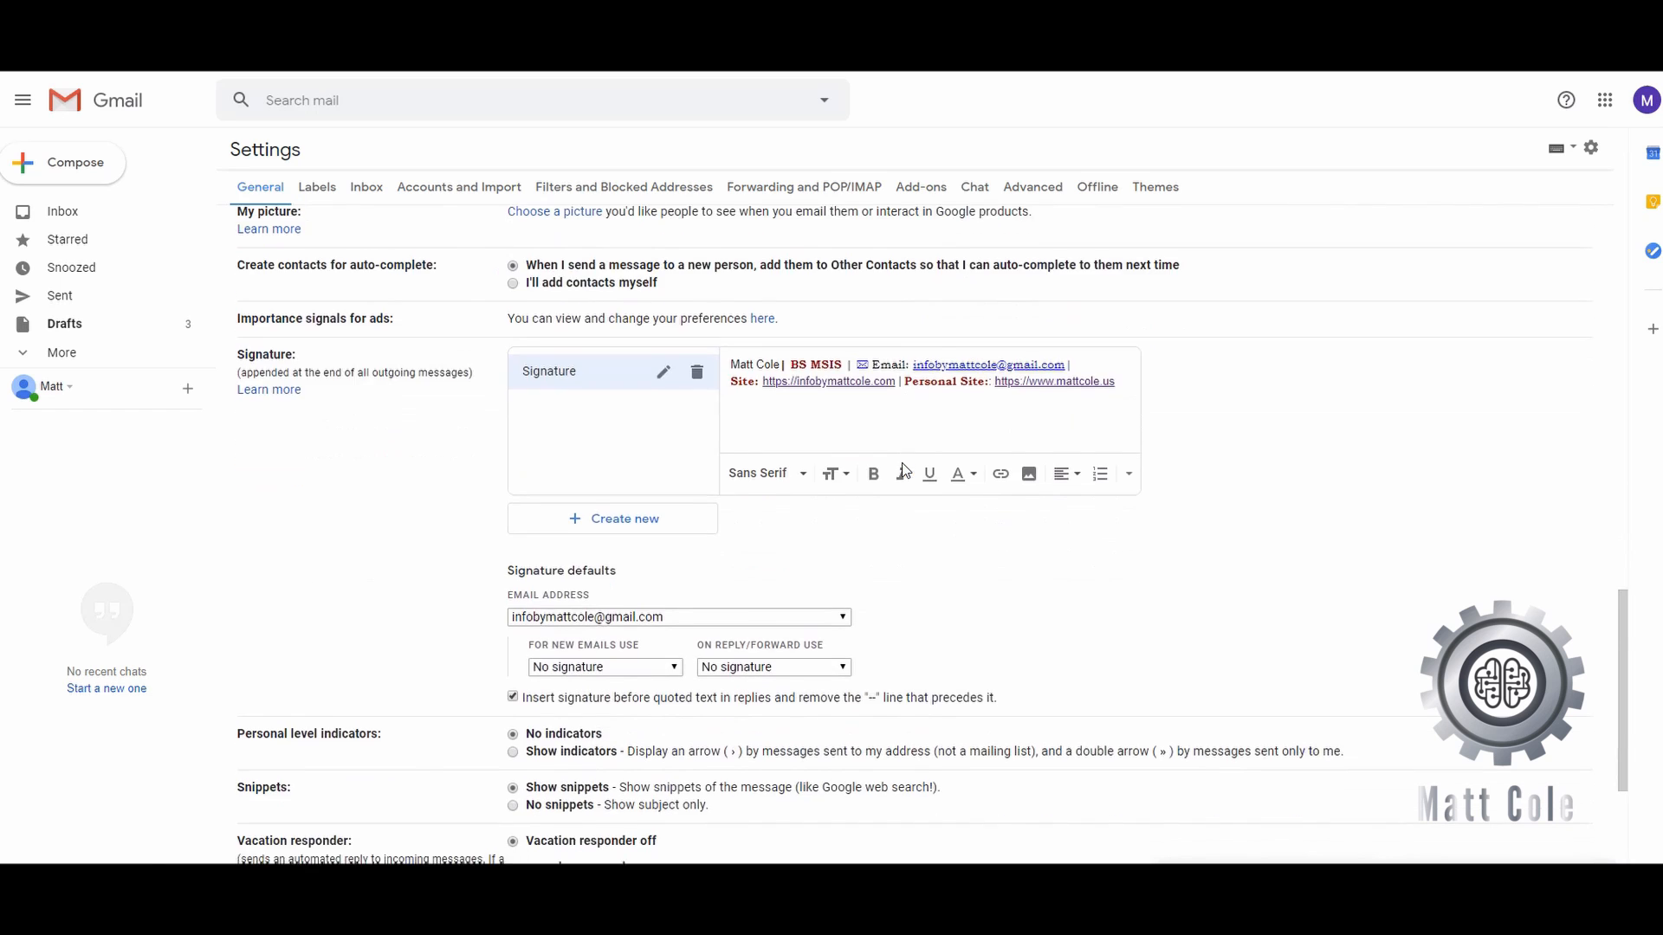
scroll(904, 469, up, 2)
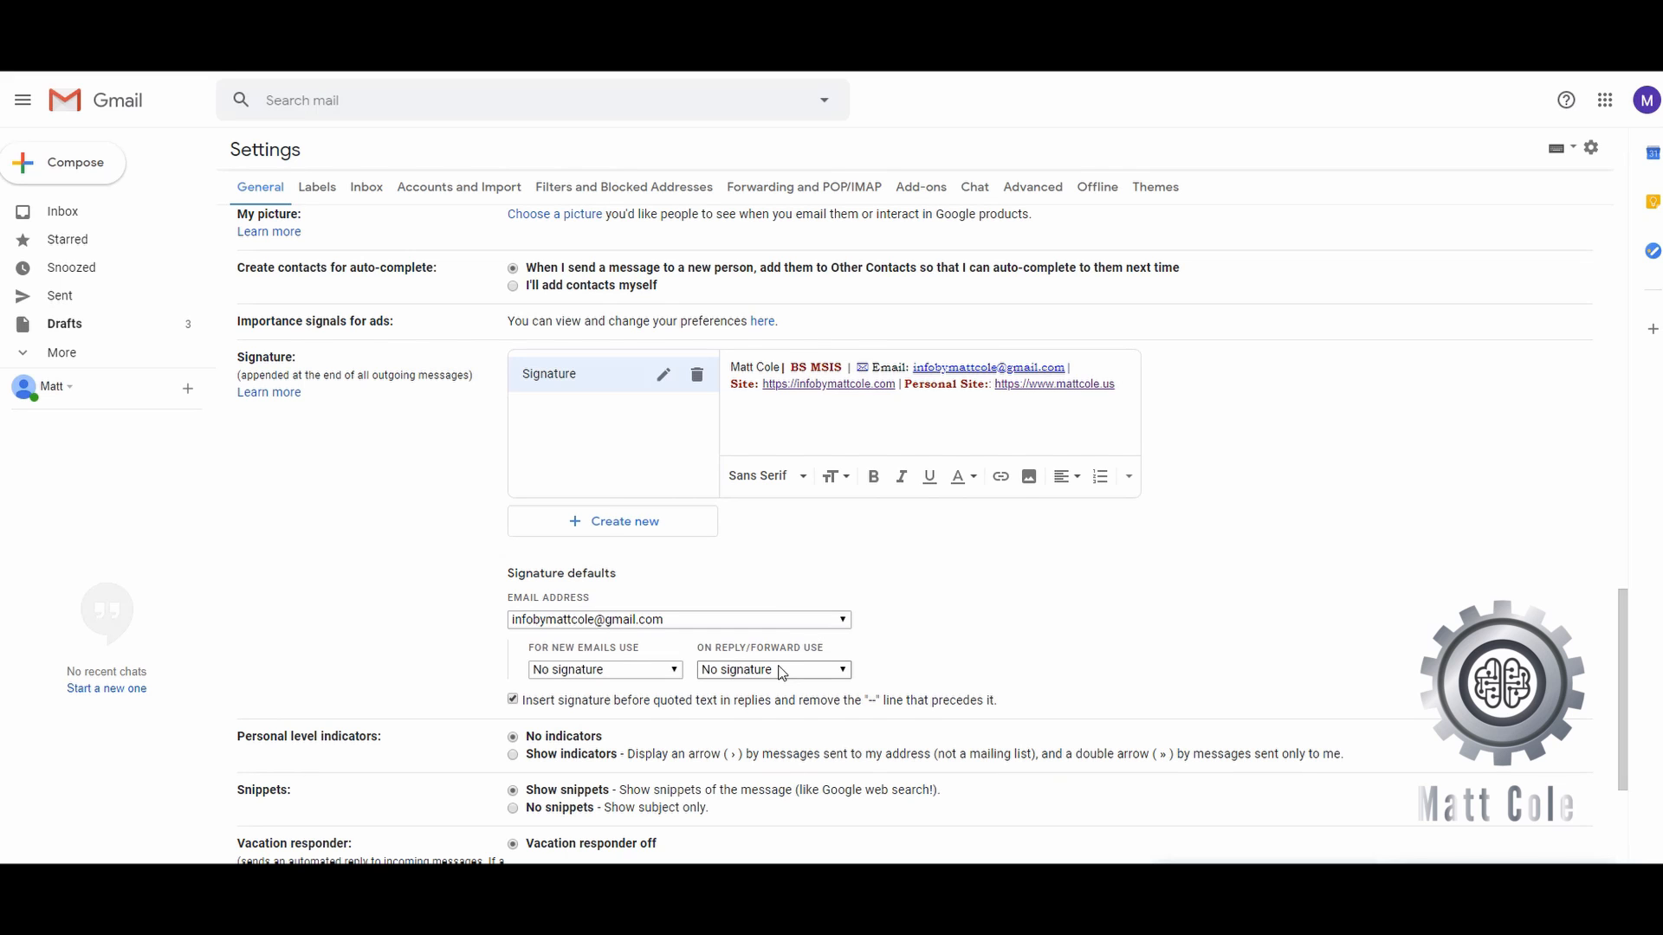
click(797, 621)
click(793, 651)
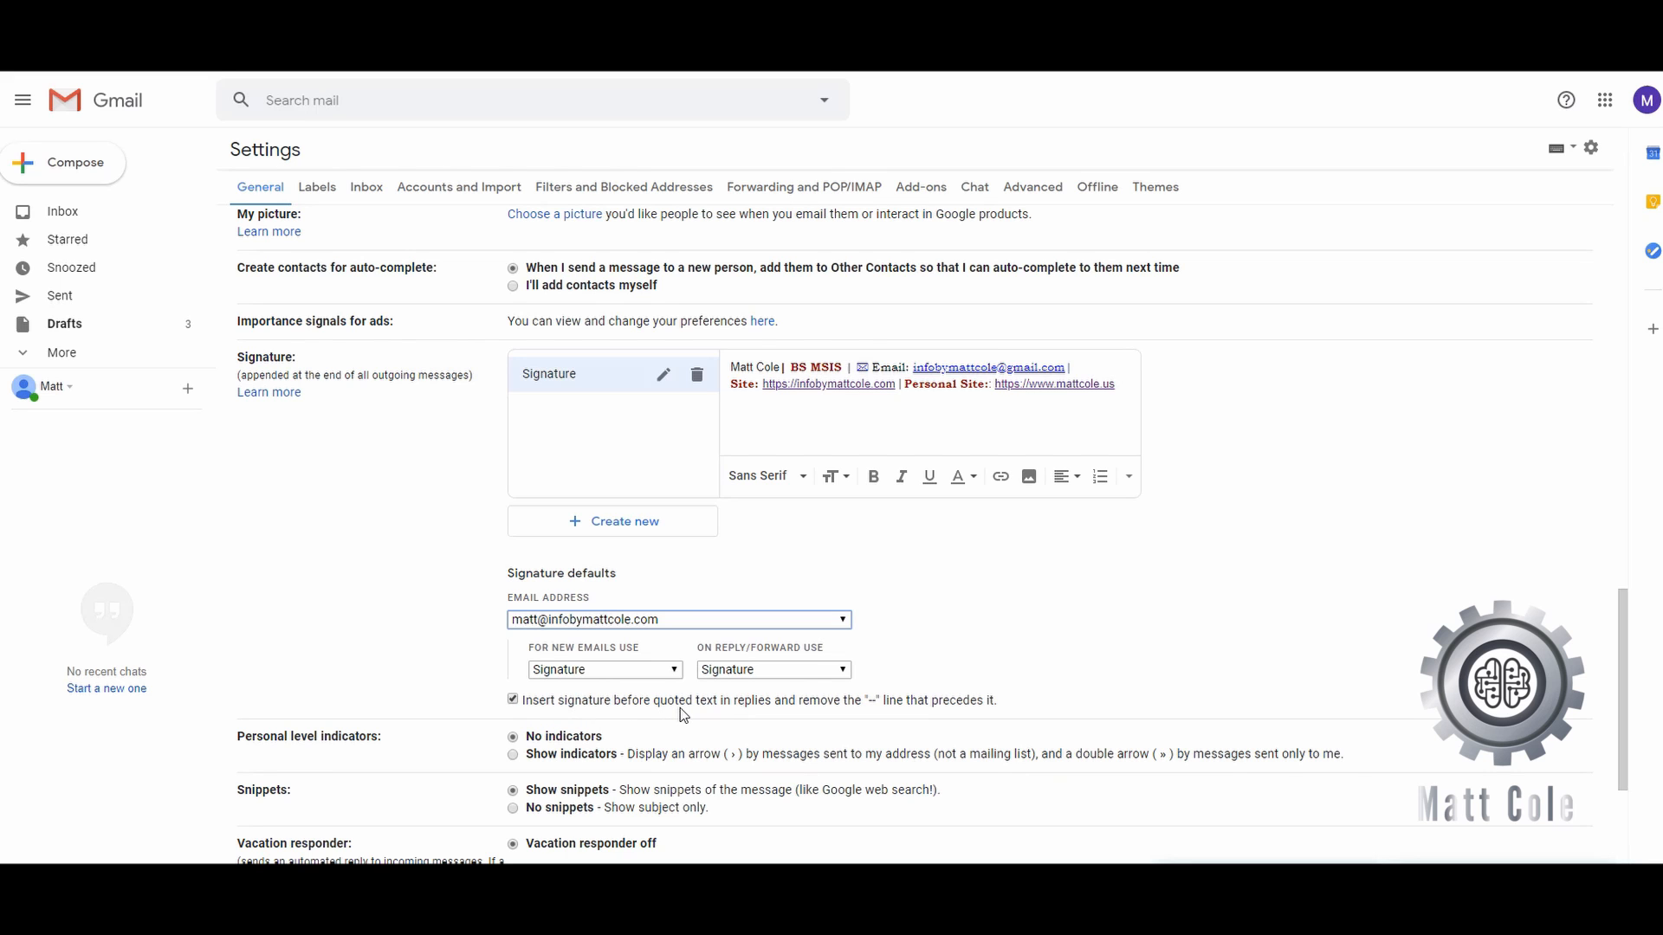
- Create a new signature named 'Test' and place the cursor in its empty editor
click(639, 524)
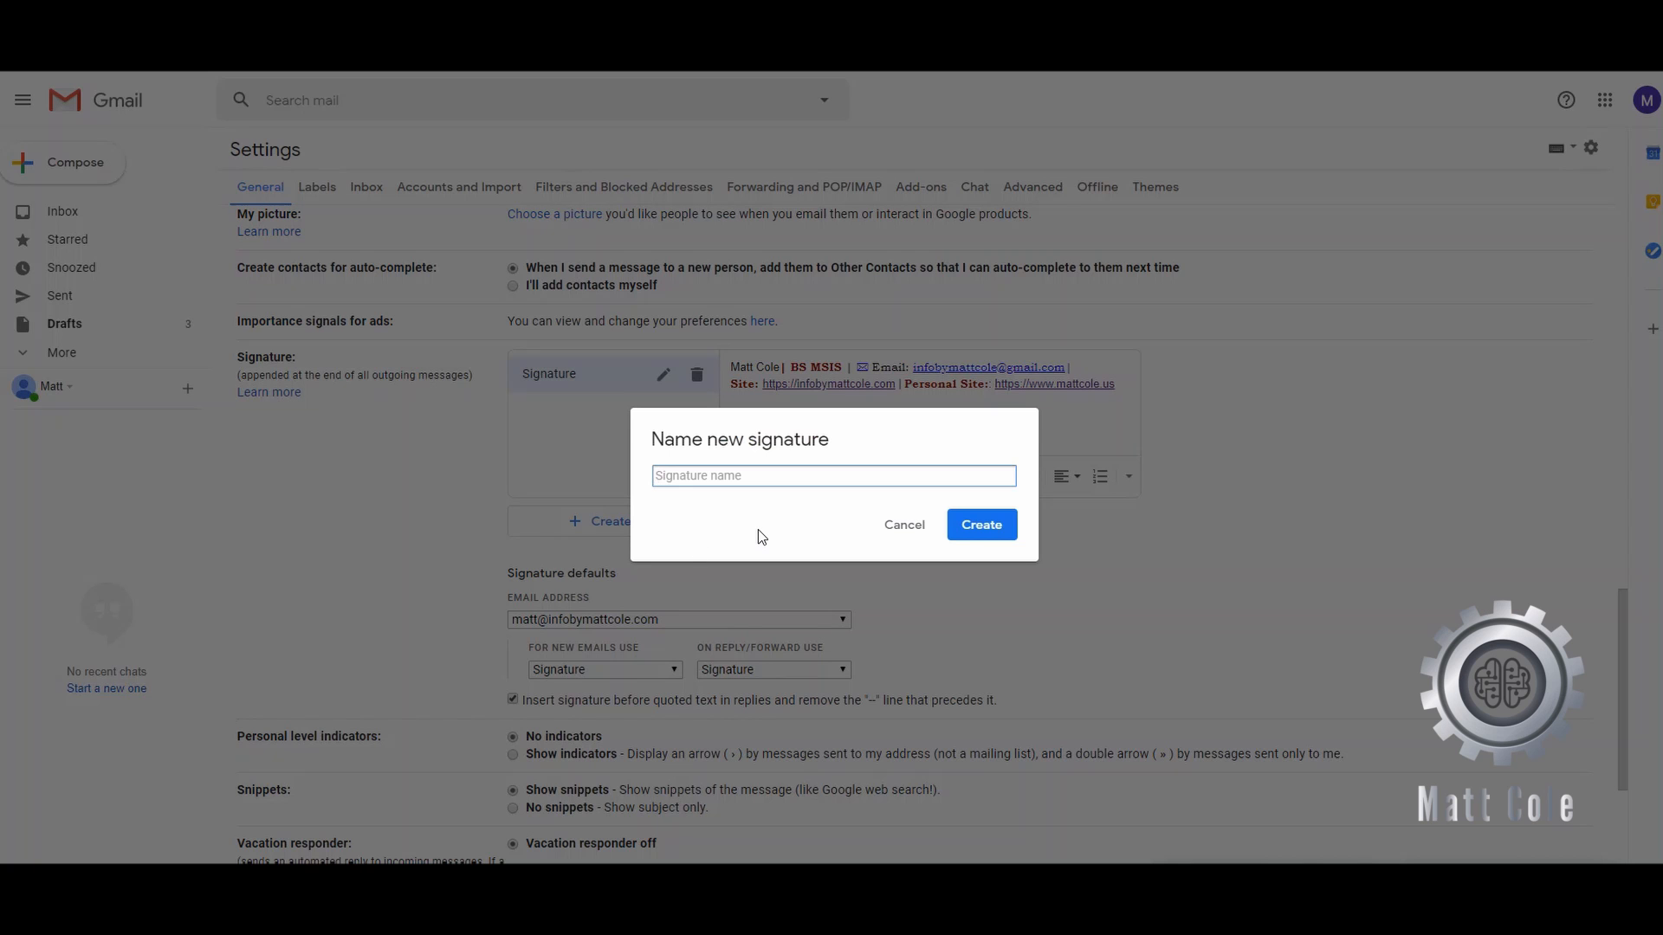
text(Test)
click(976, 532)
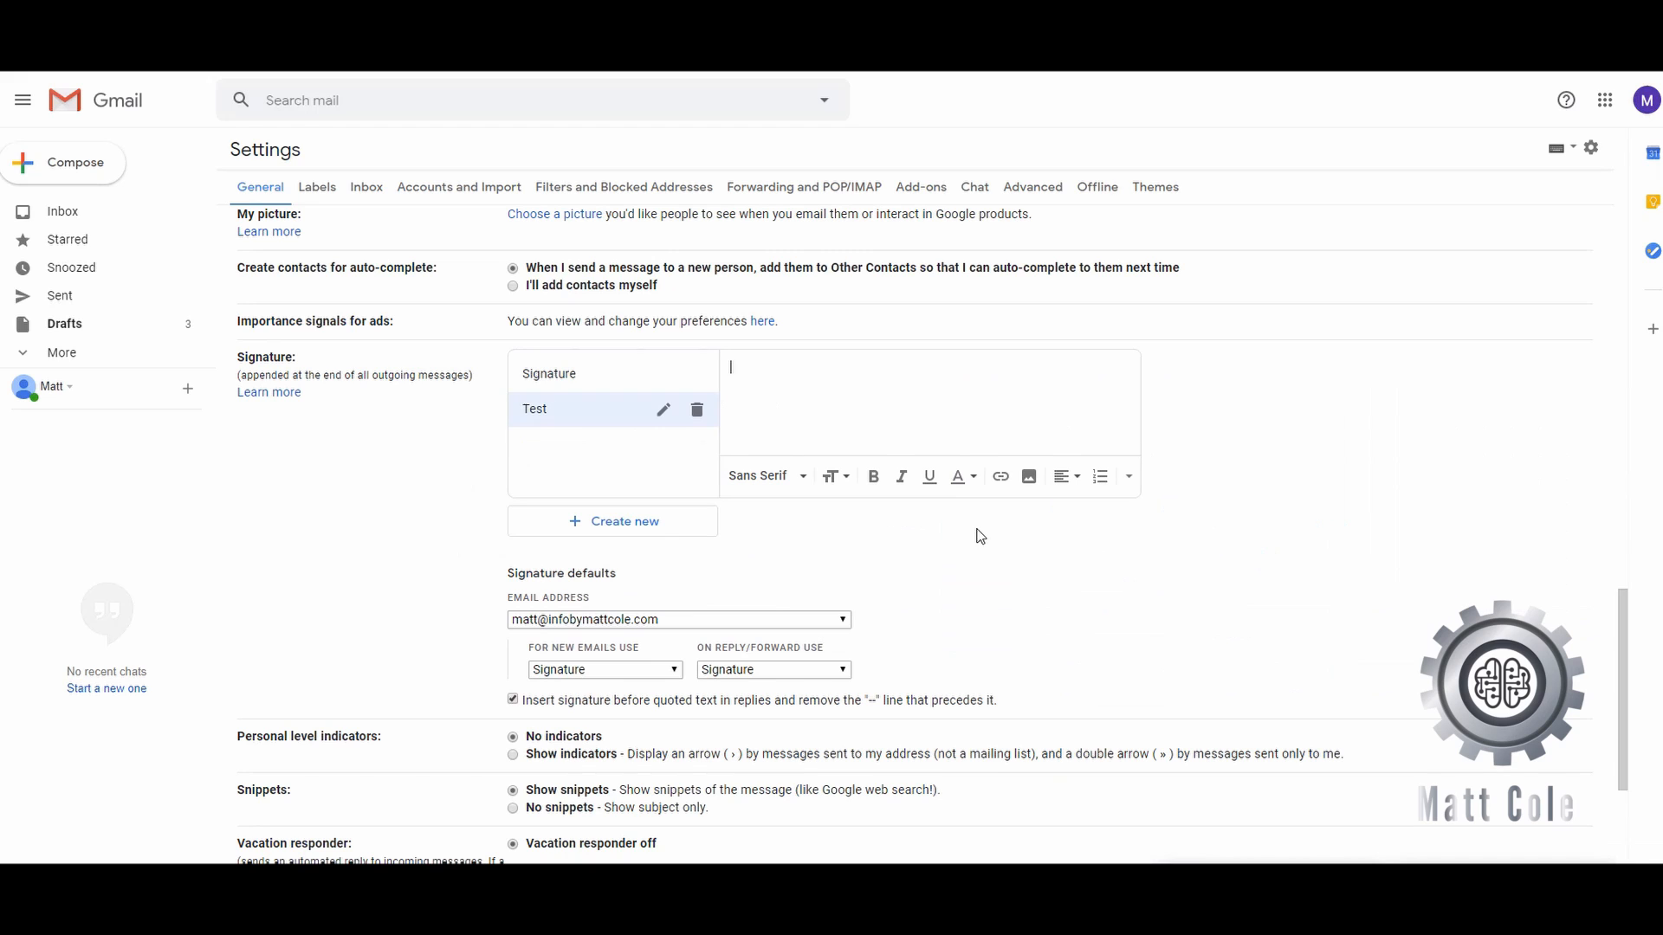
click(922, 413)
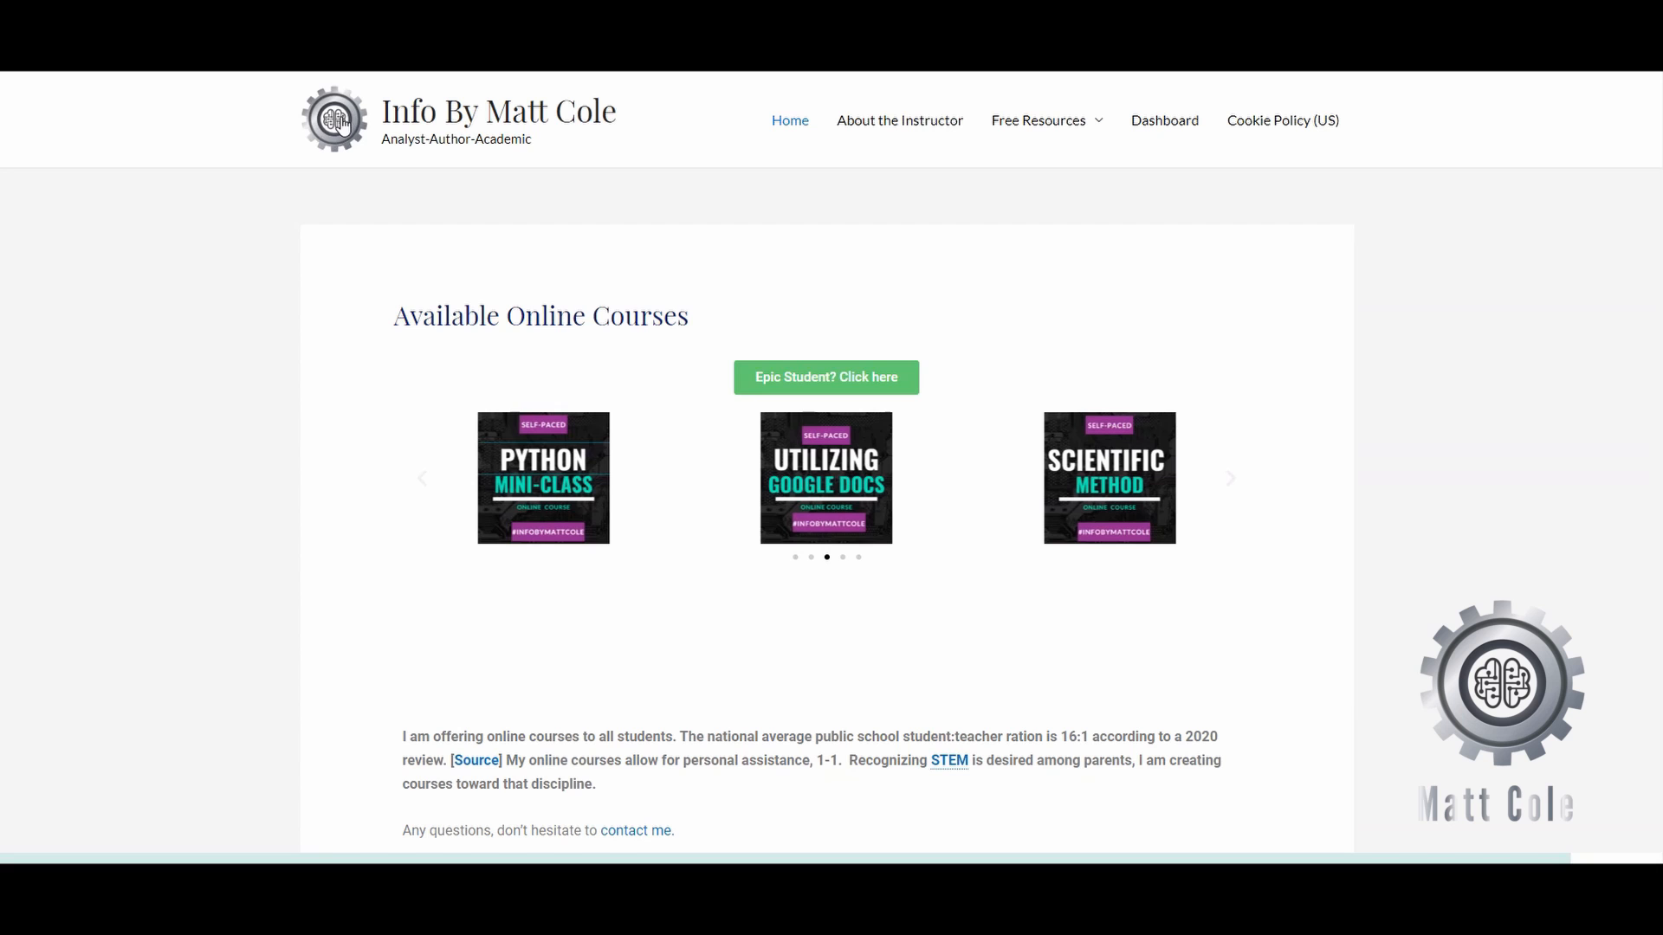
- Copy the image address of the website's header logo
right_click(343, 124)
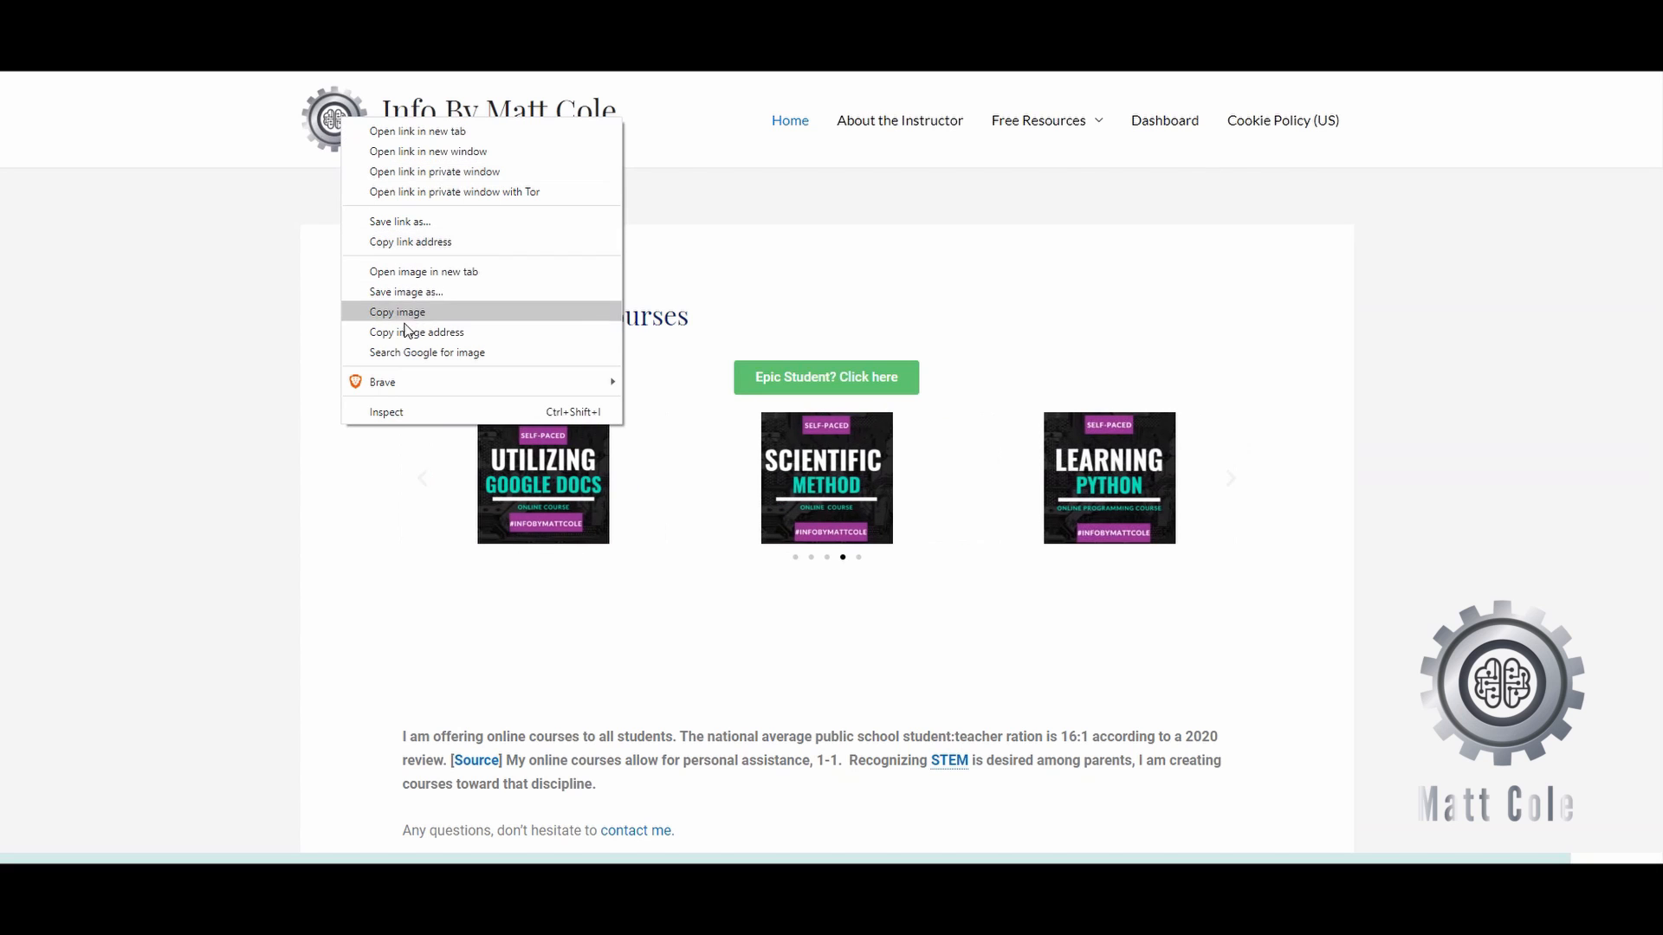
click(497, 332)
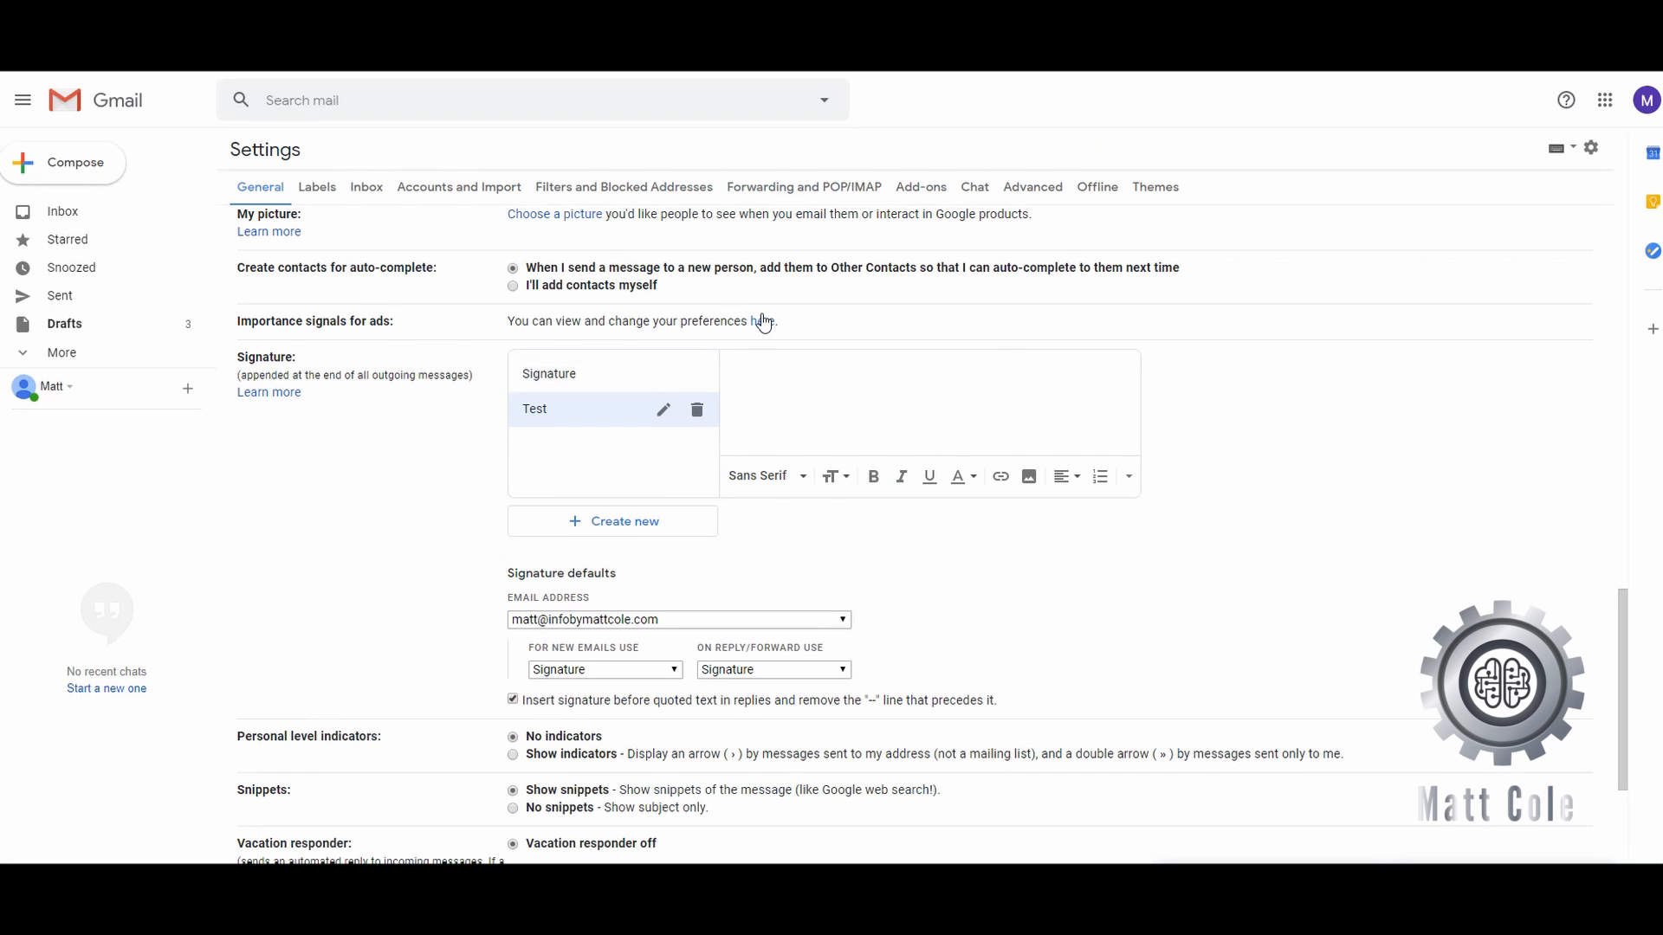
- Insert the gear-and-brain logo into the Test signature by pasting its image URL
click(1028, 477)
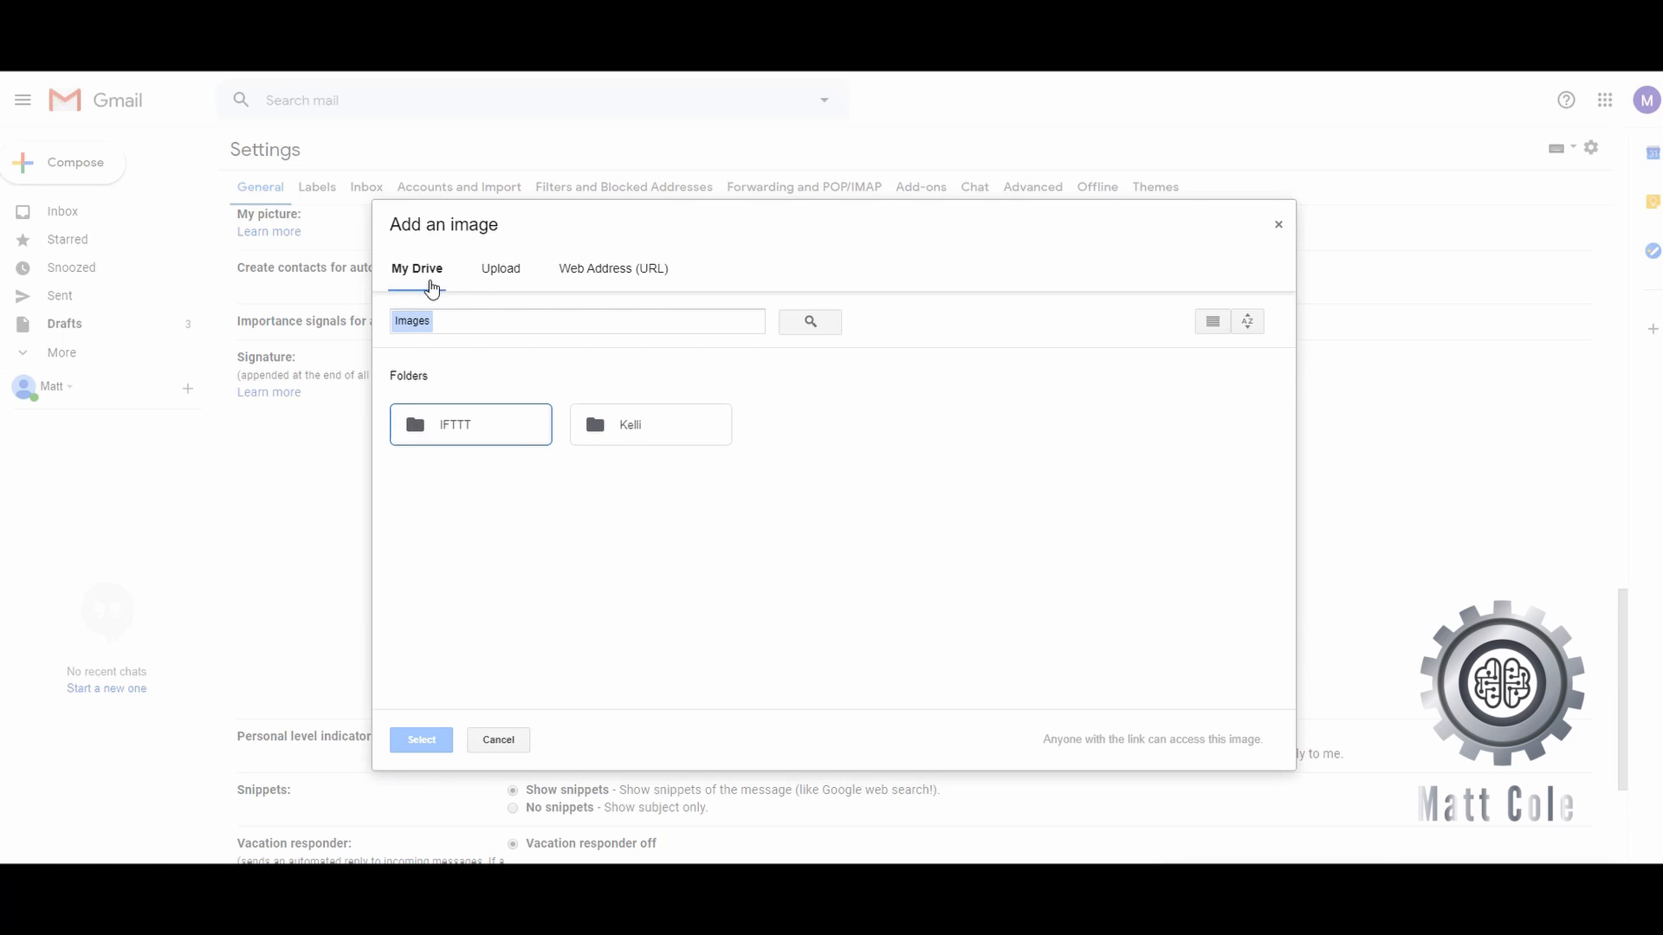
click(502, 272)
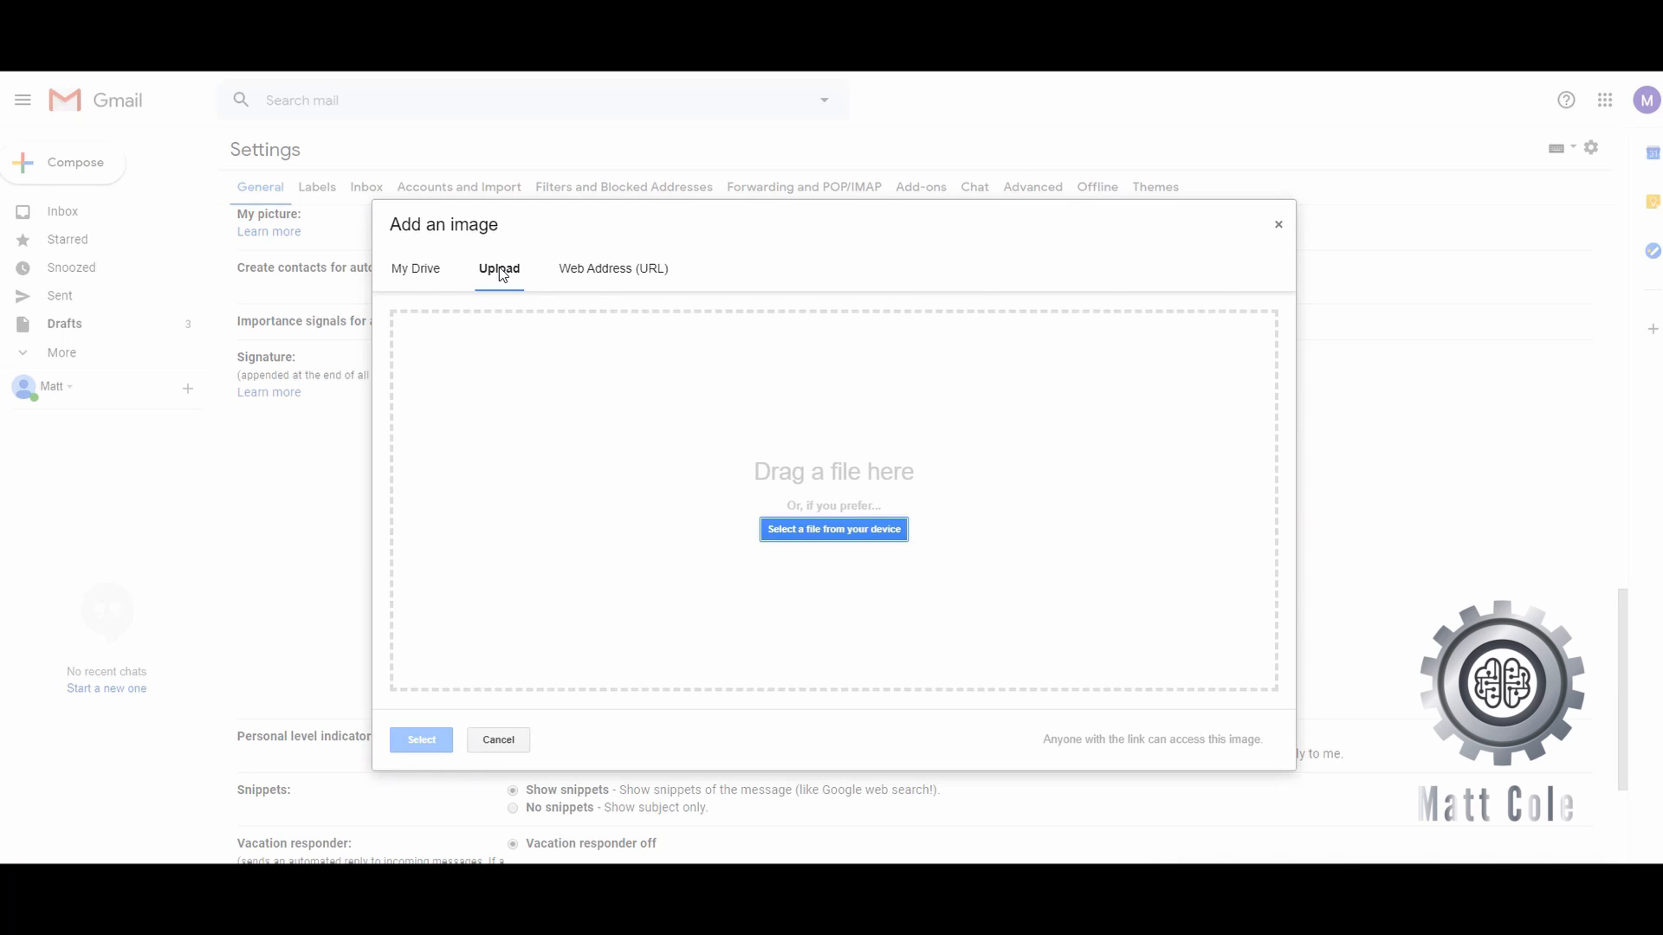
click(629, 275)
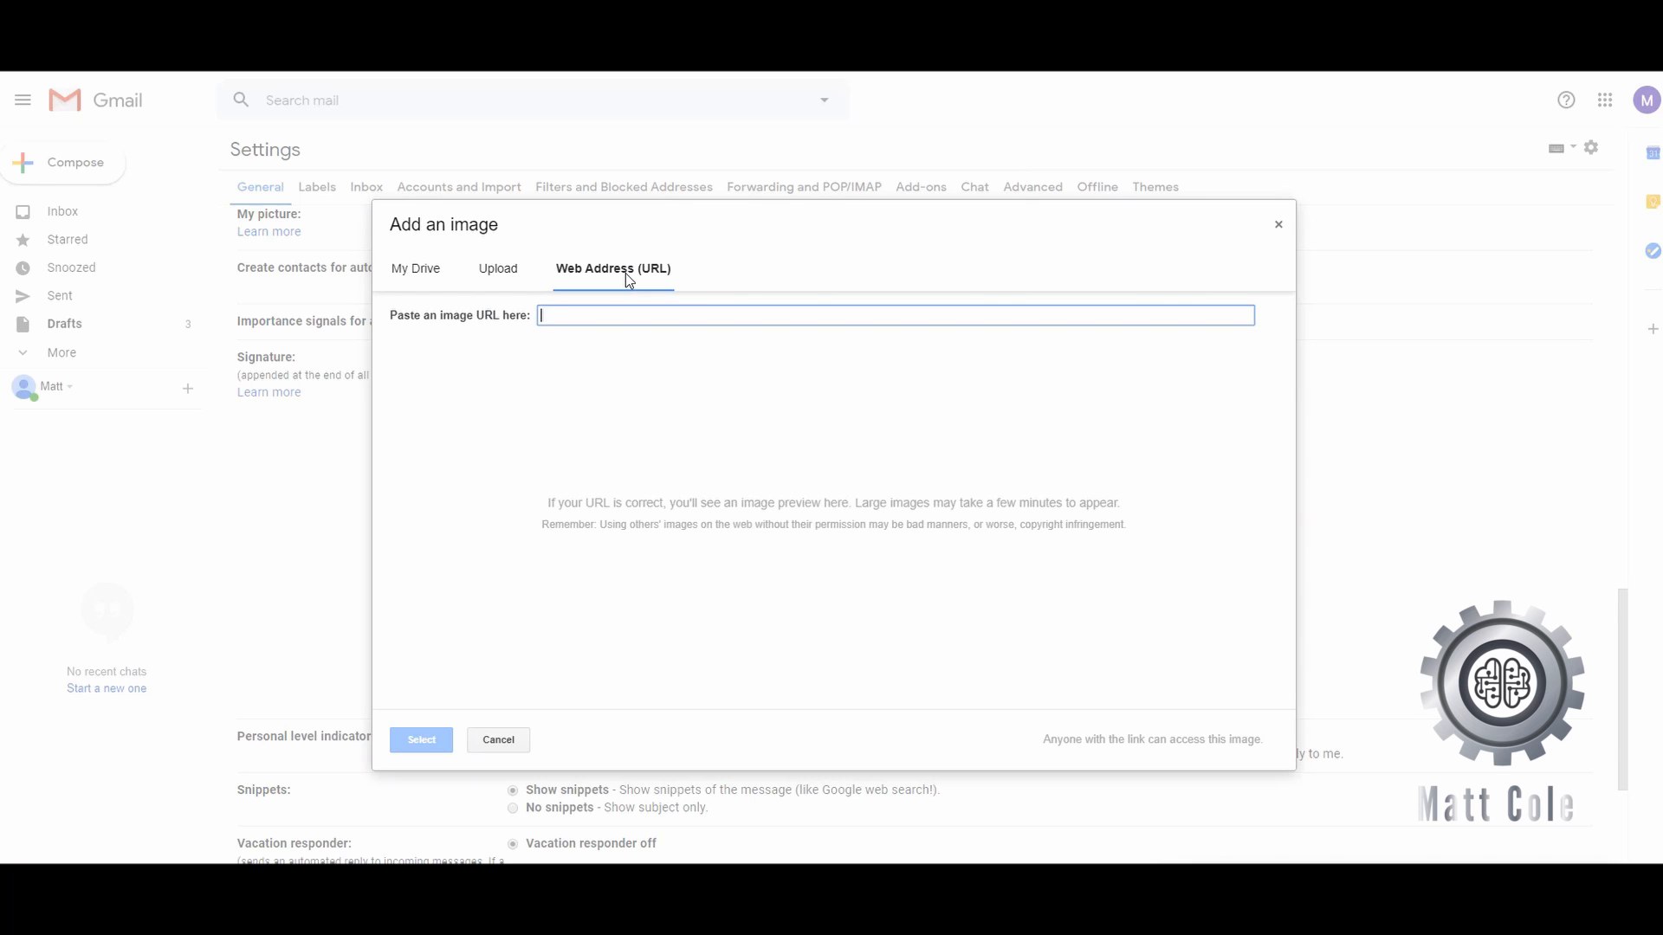
right_click(622, 312)
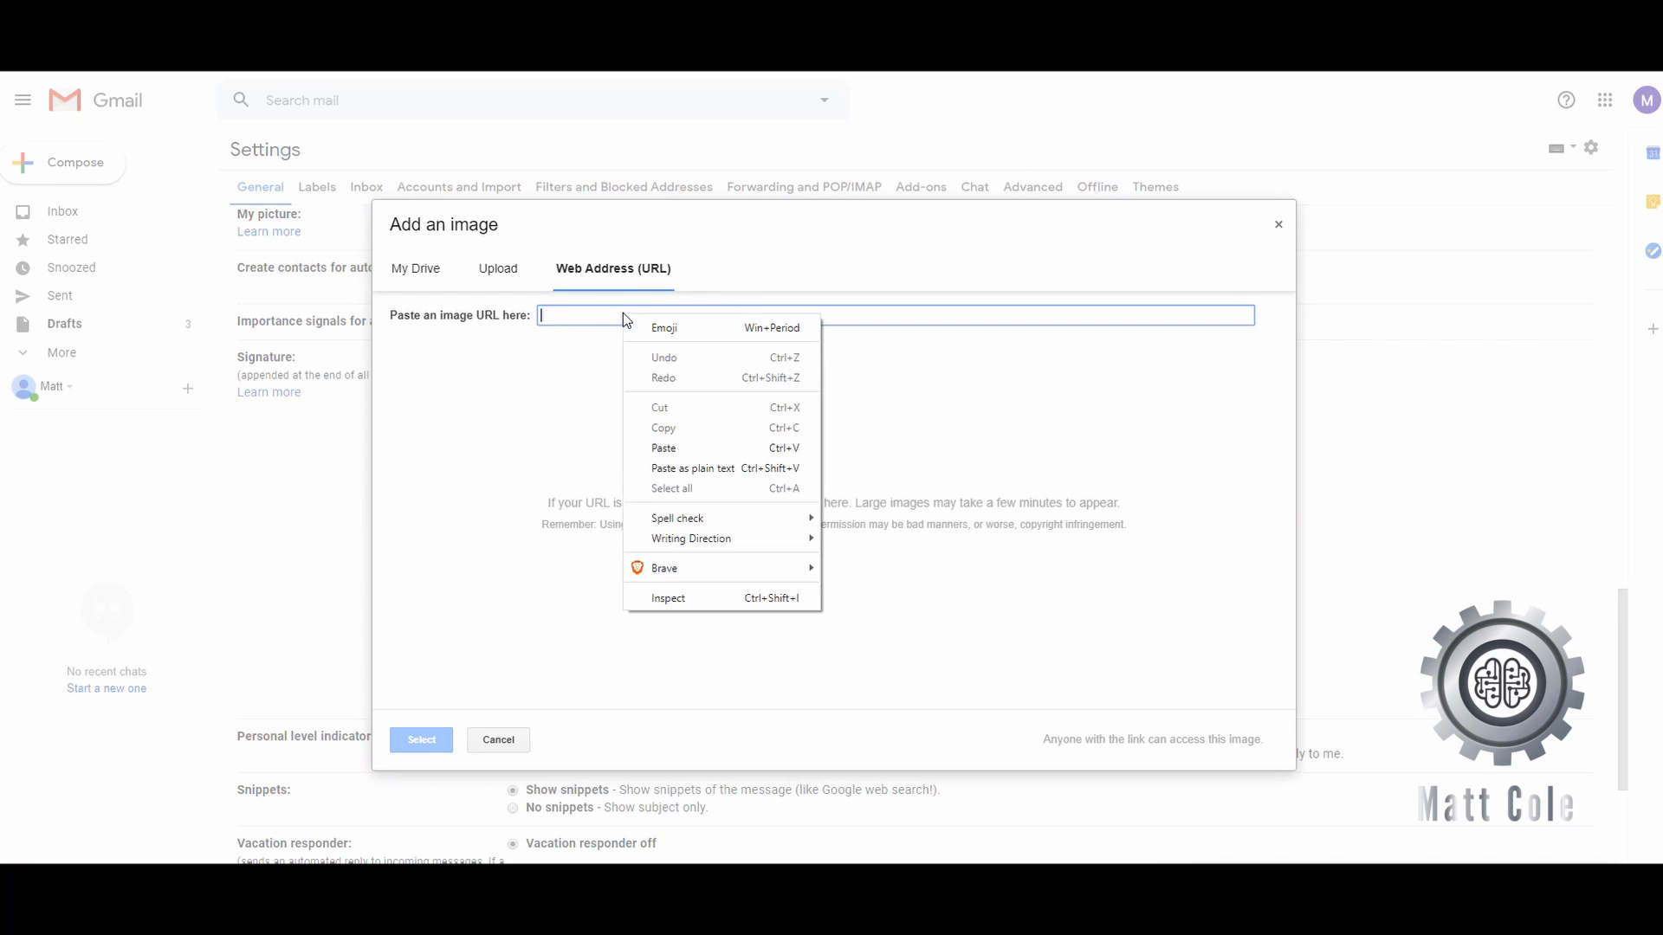
click(673, 447)
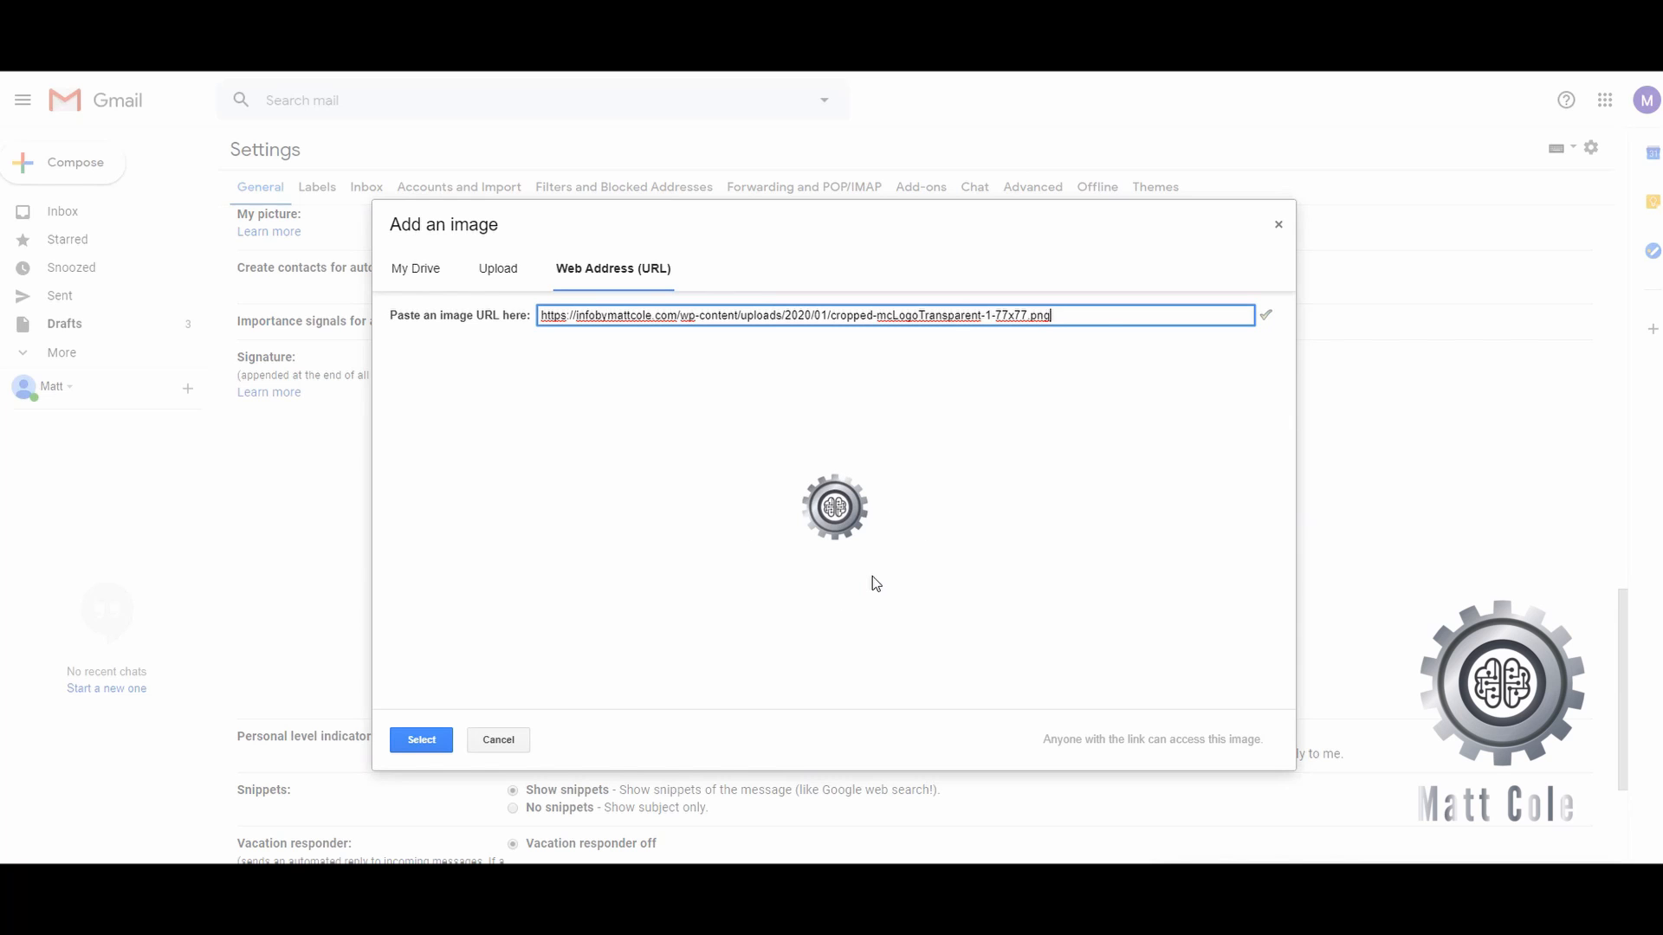
click(438, 740)
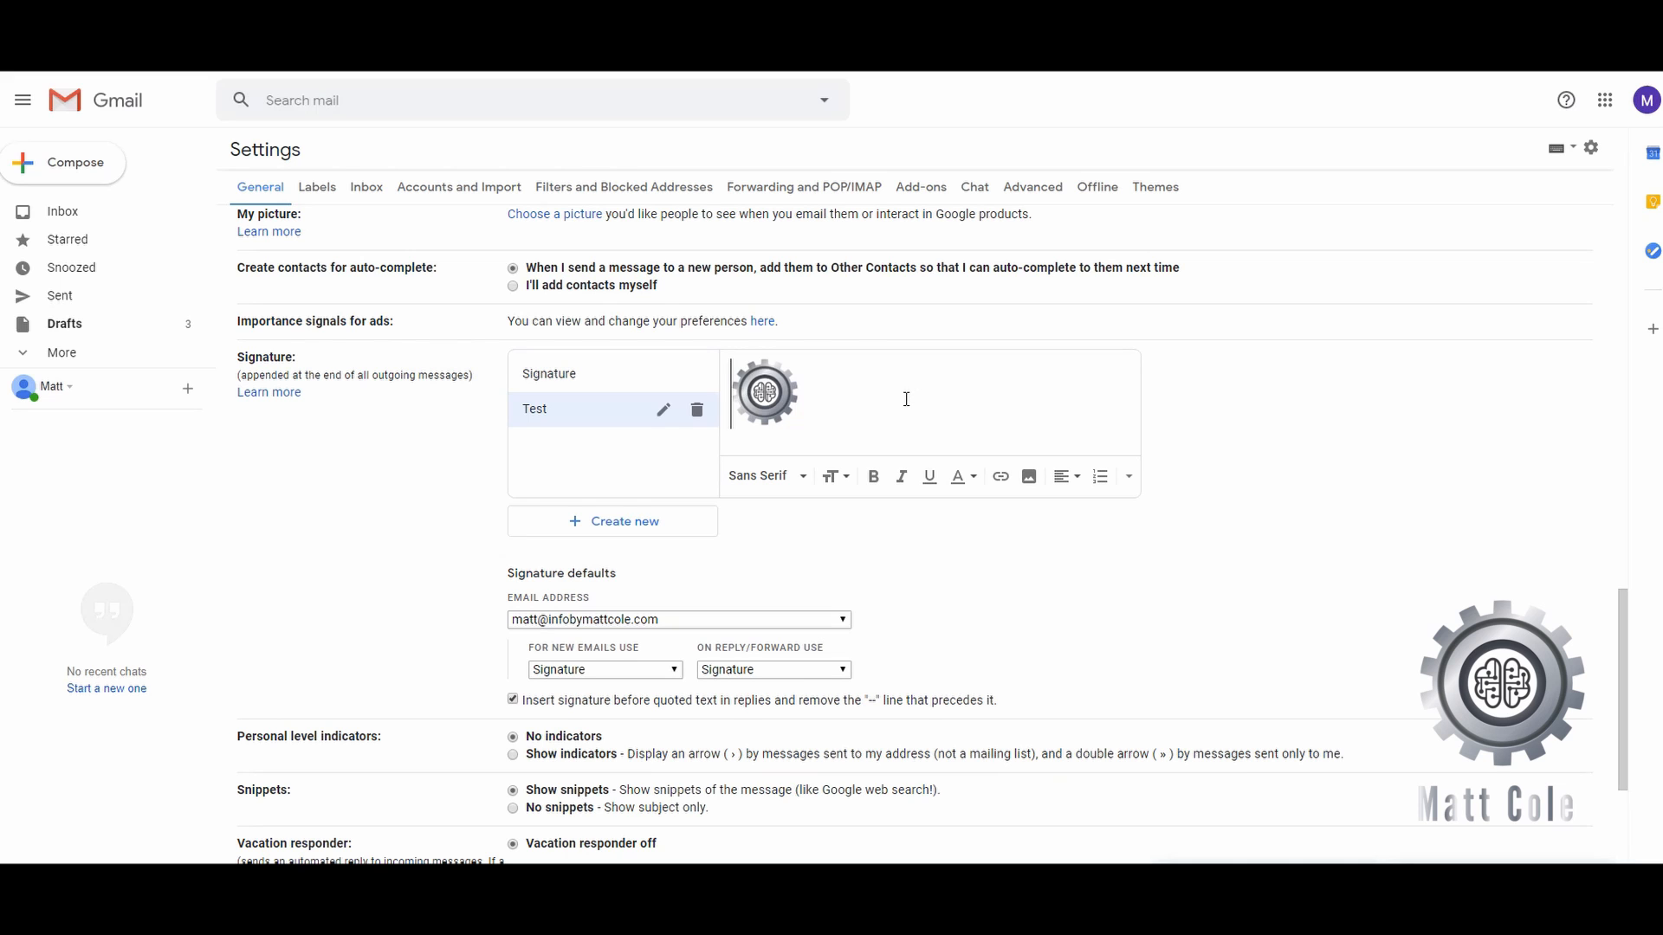
- Select the logo image at its current size and bring up the Edit Link dialog
click(767, 392)
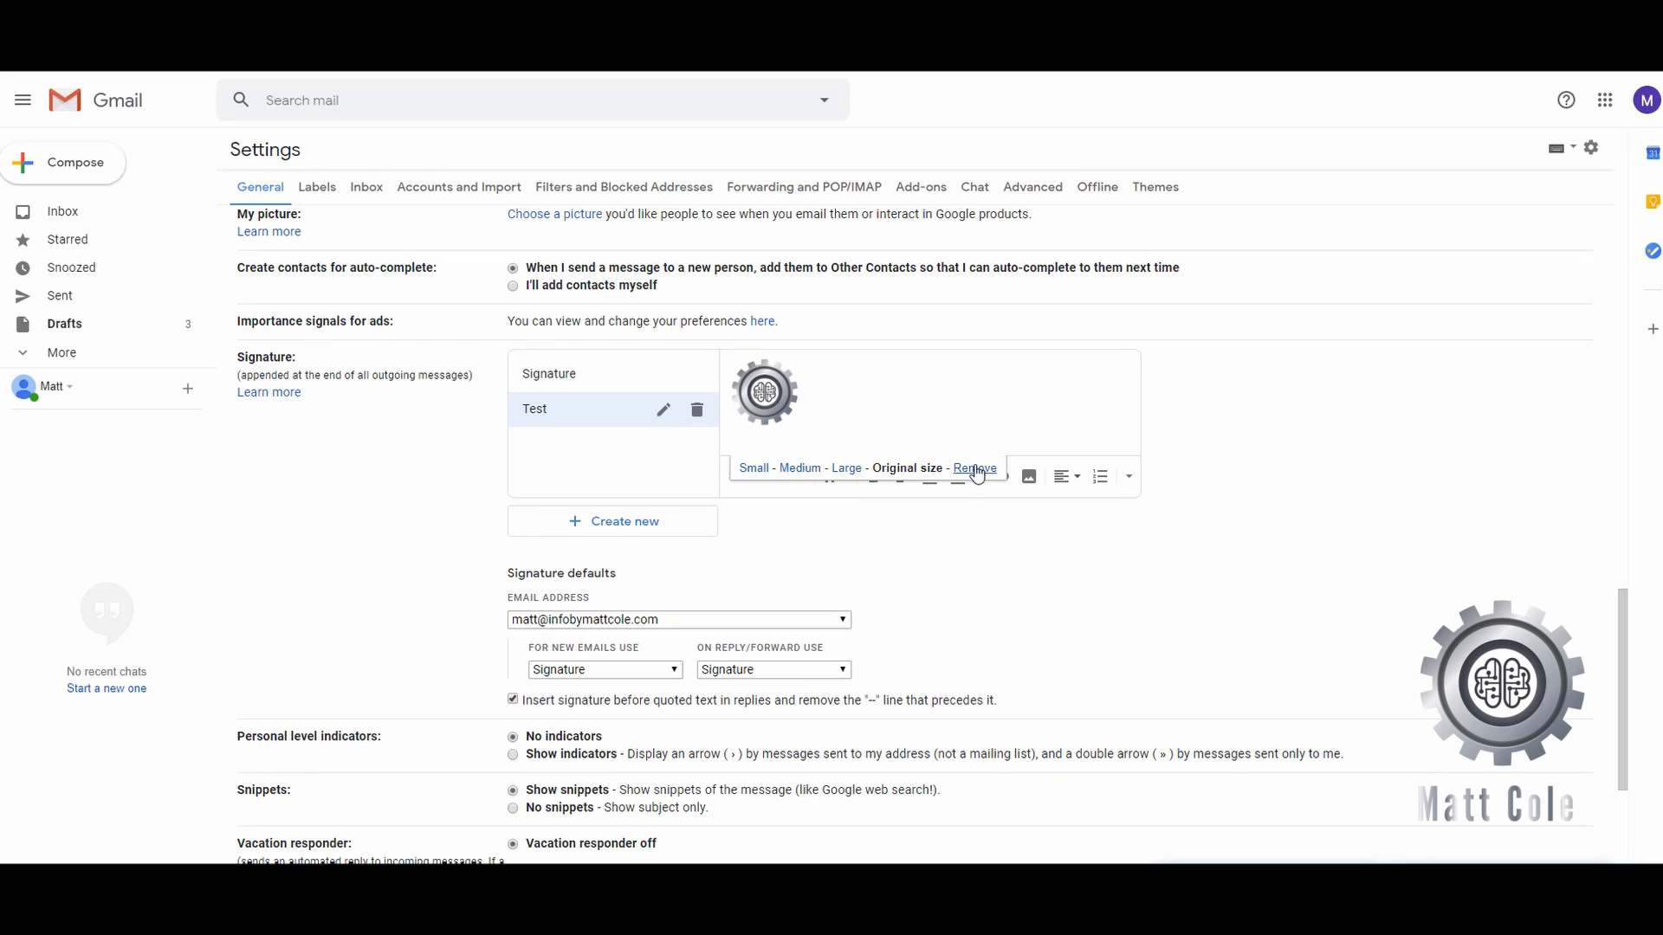
click(998, 401)
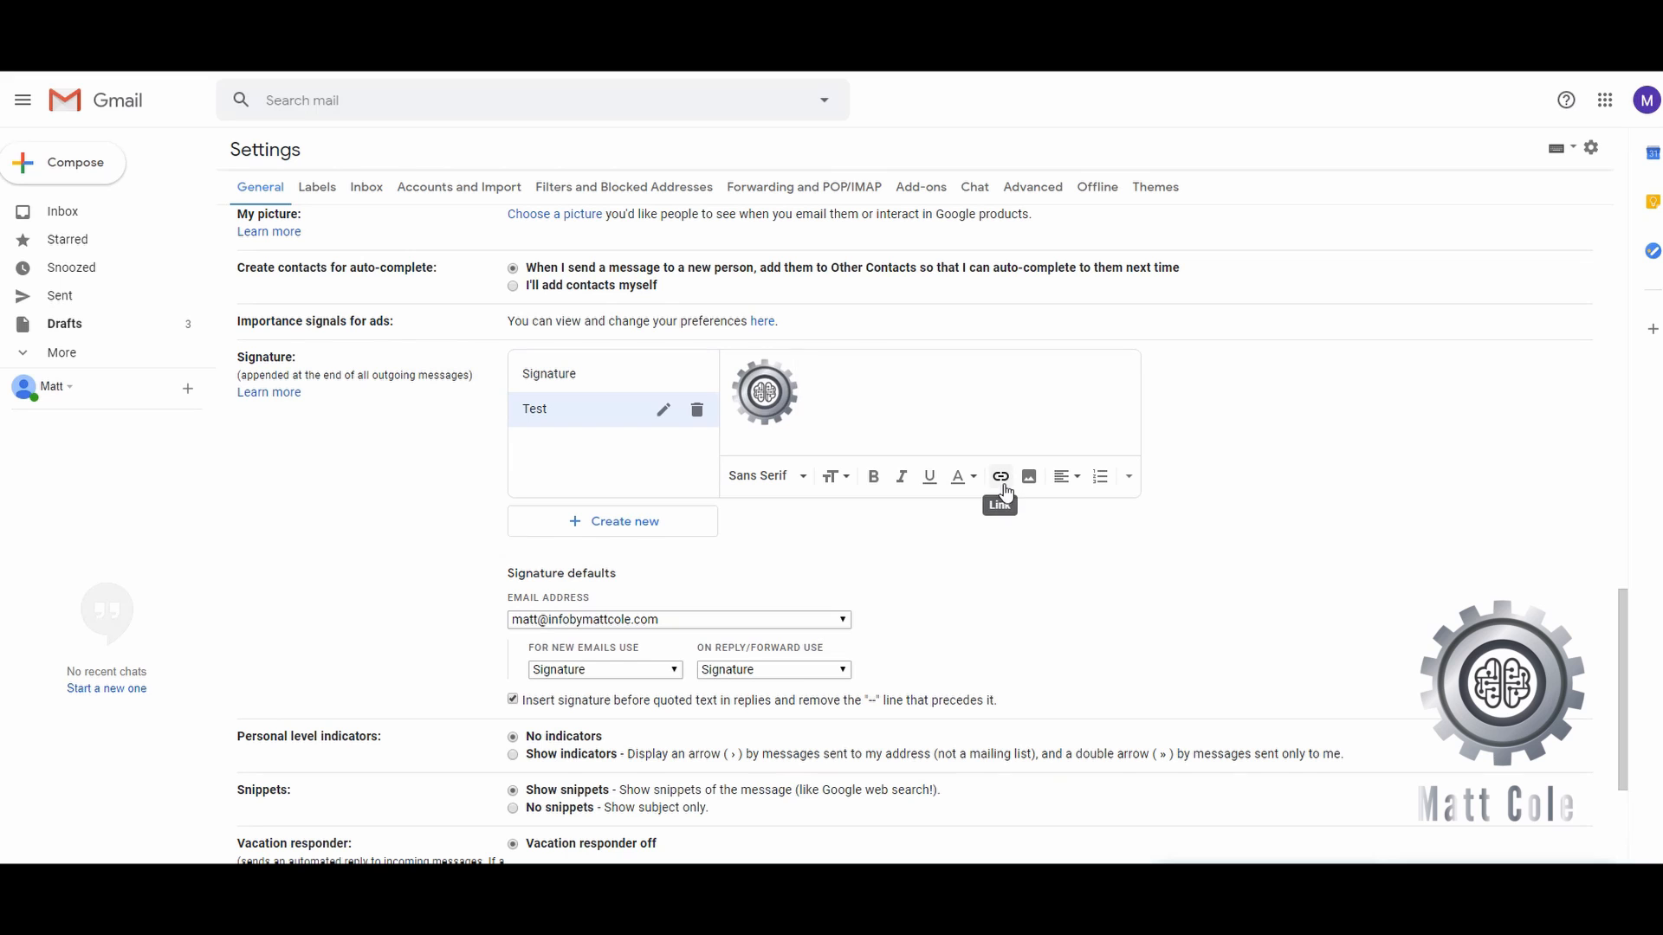
click(743, 390)
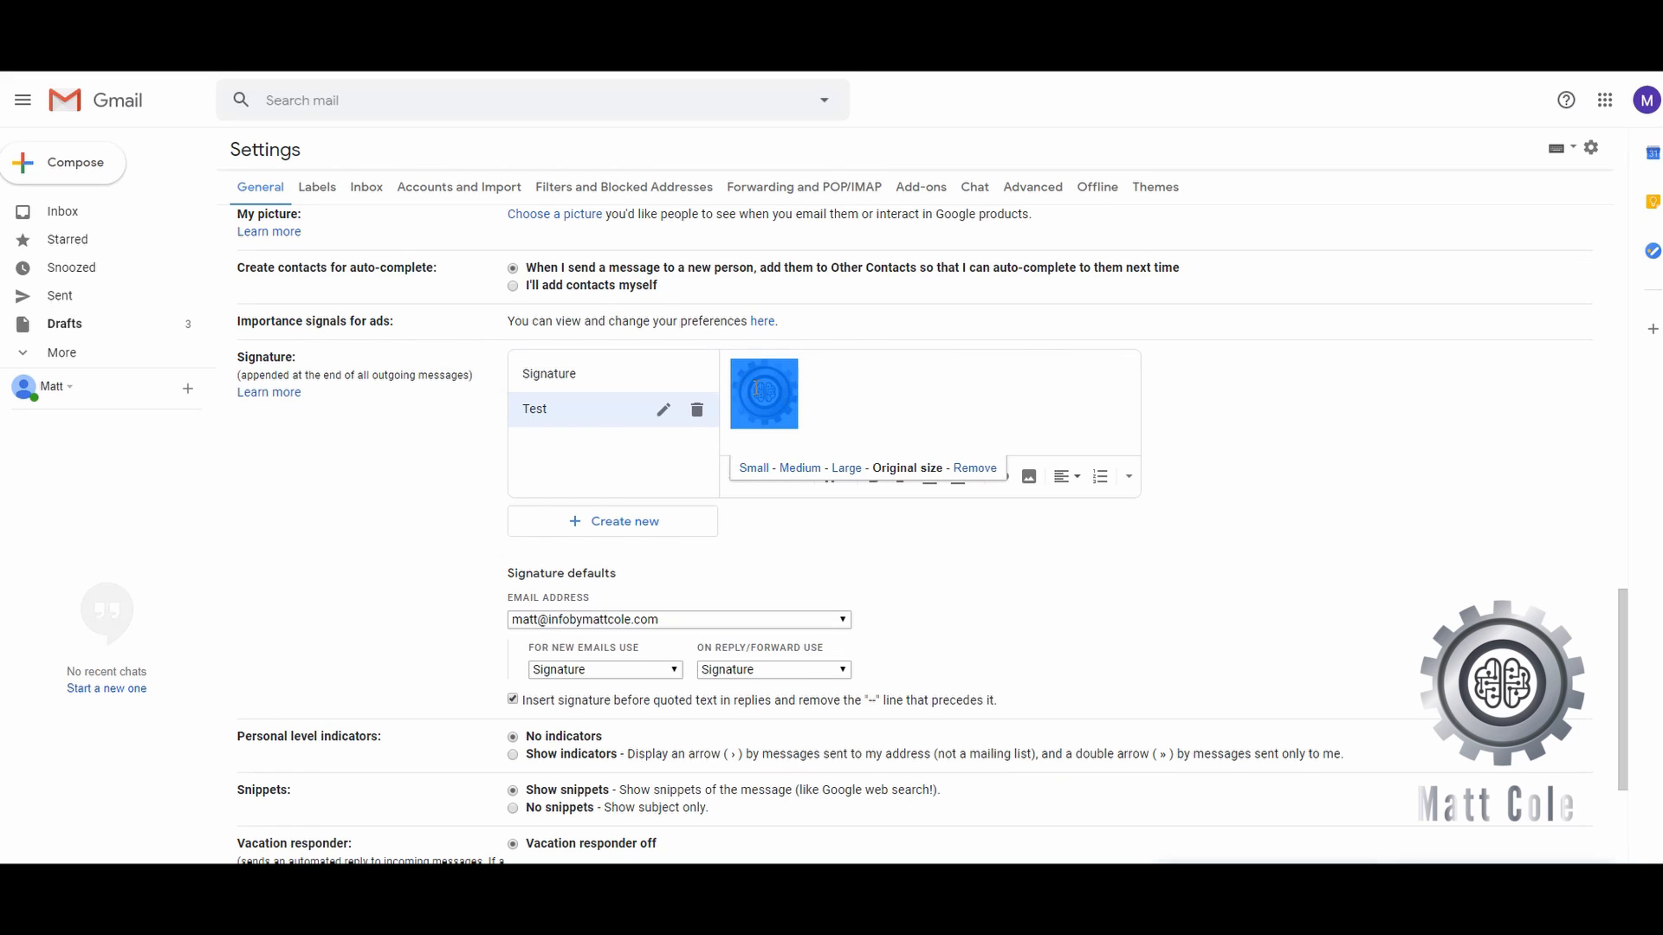
click(1008, 487)
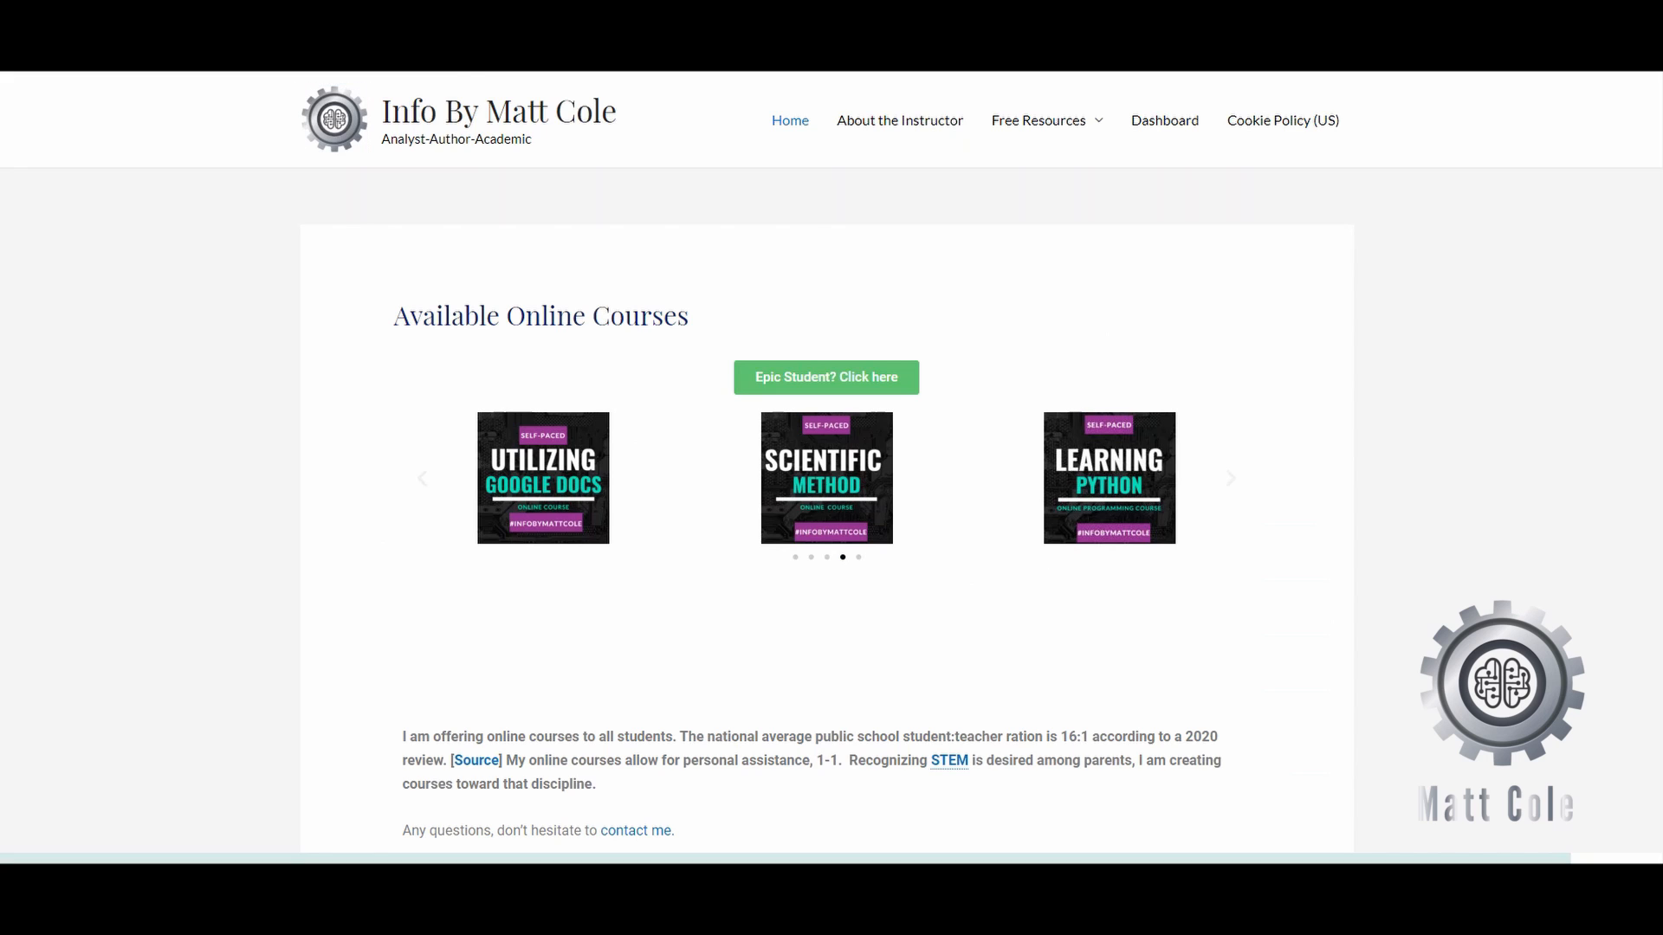
- Link the logo to the website's home page URL copied from the address bar
right_click(446, 71)
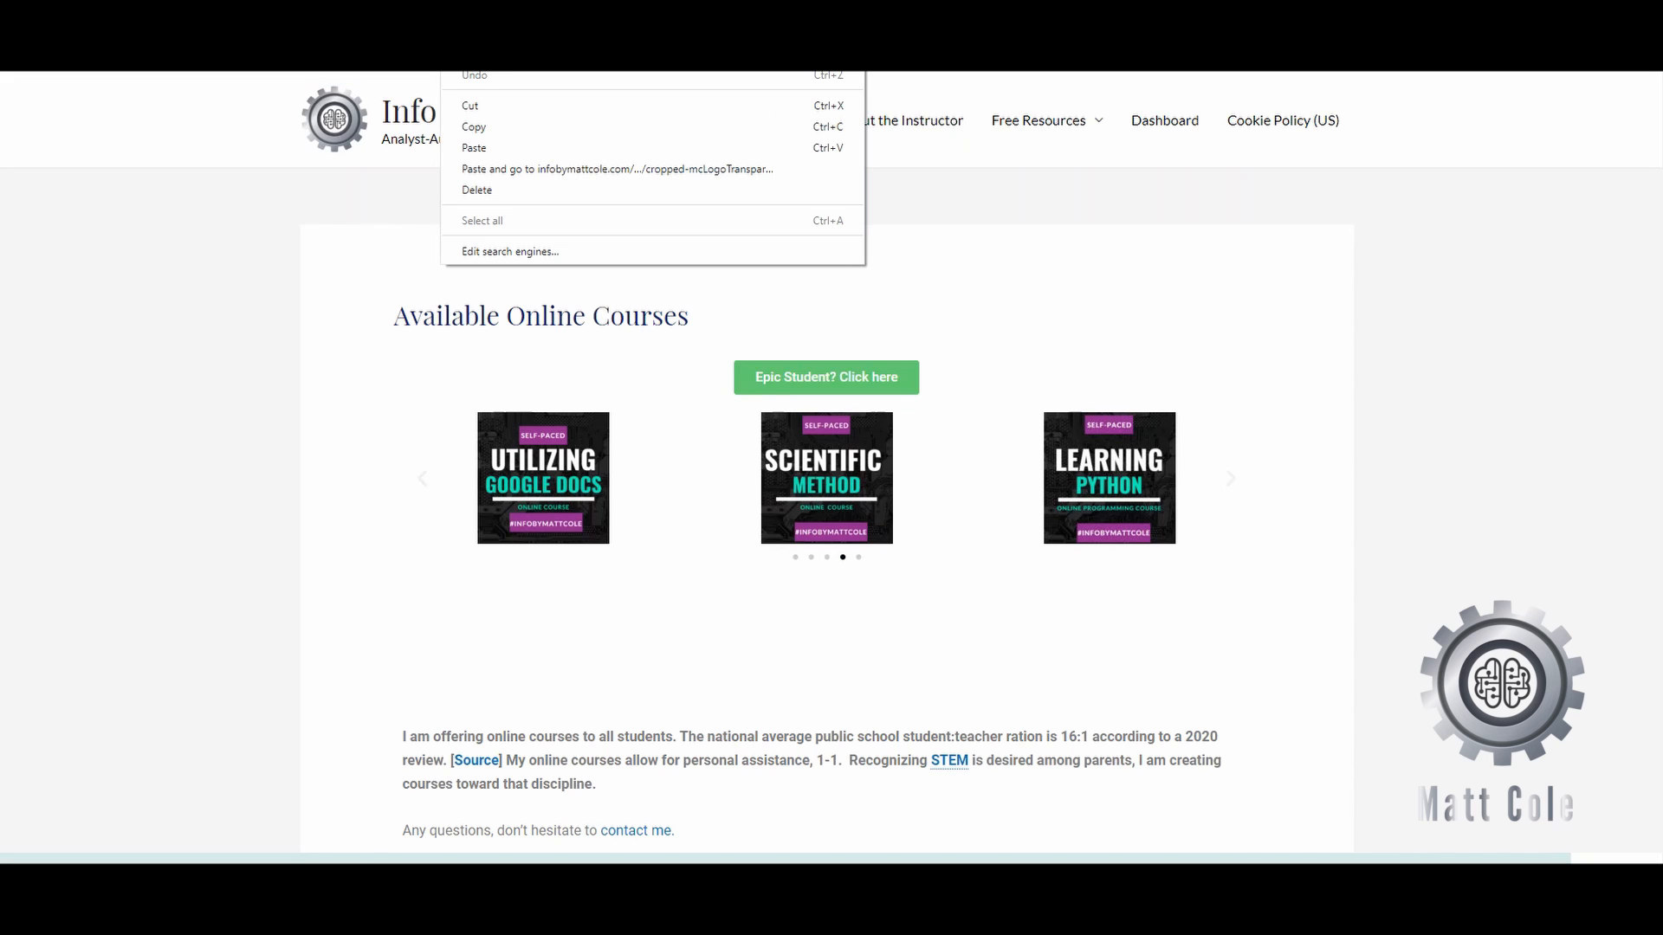
click(480, 127)
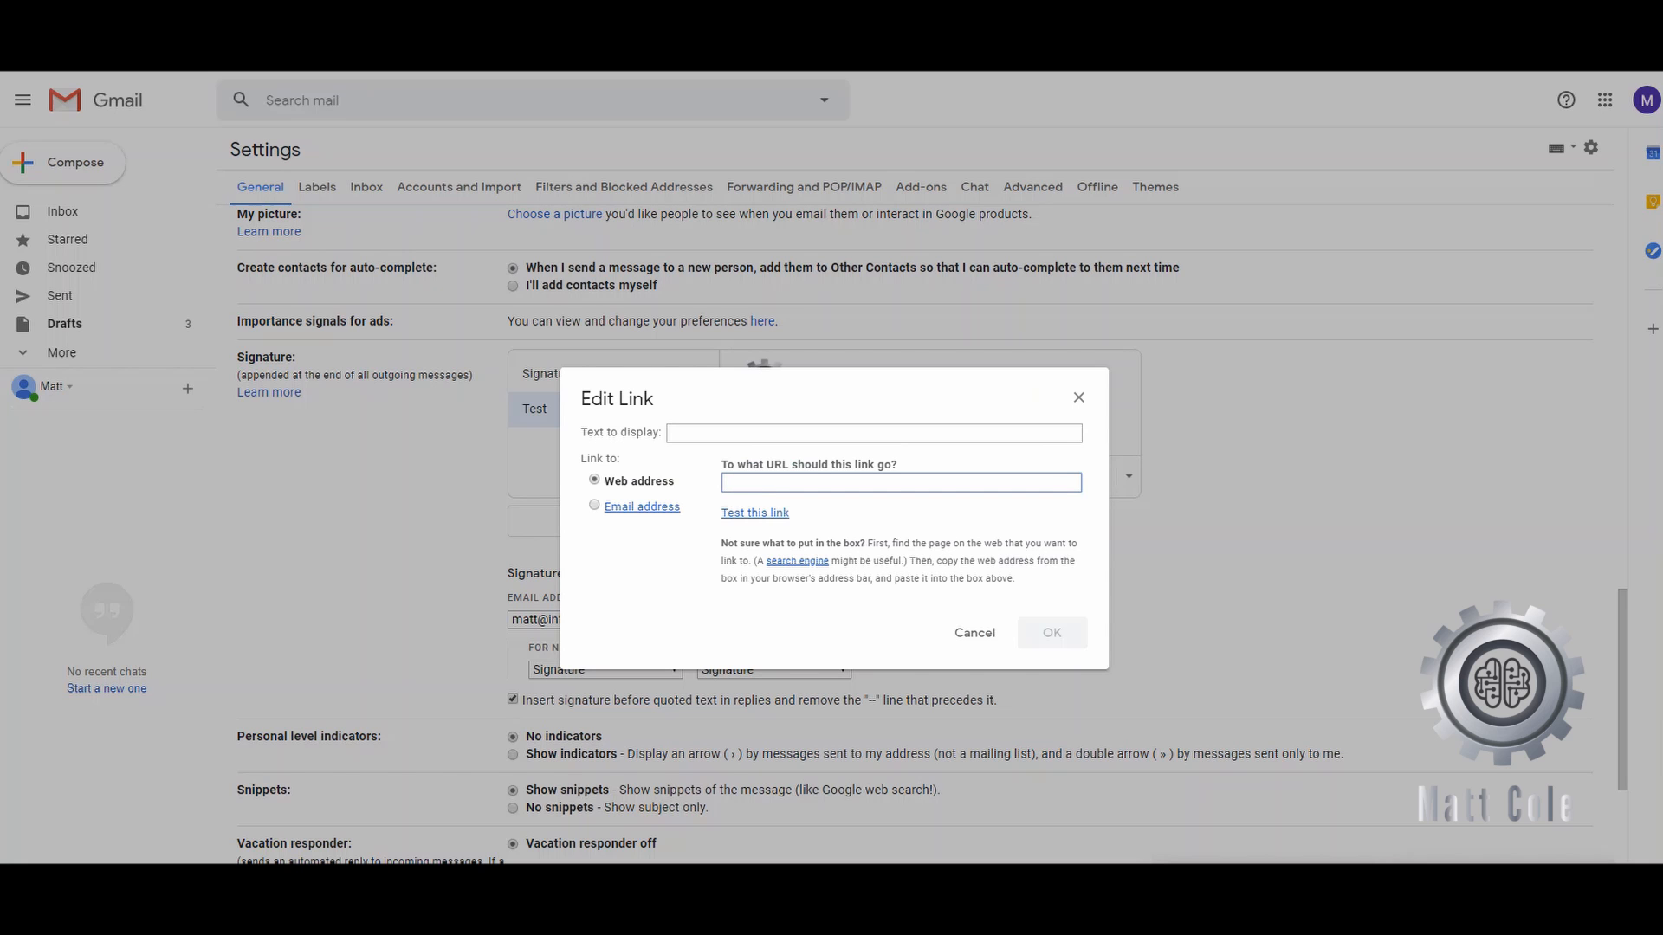
right_click(789, 480)
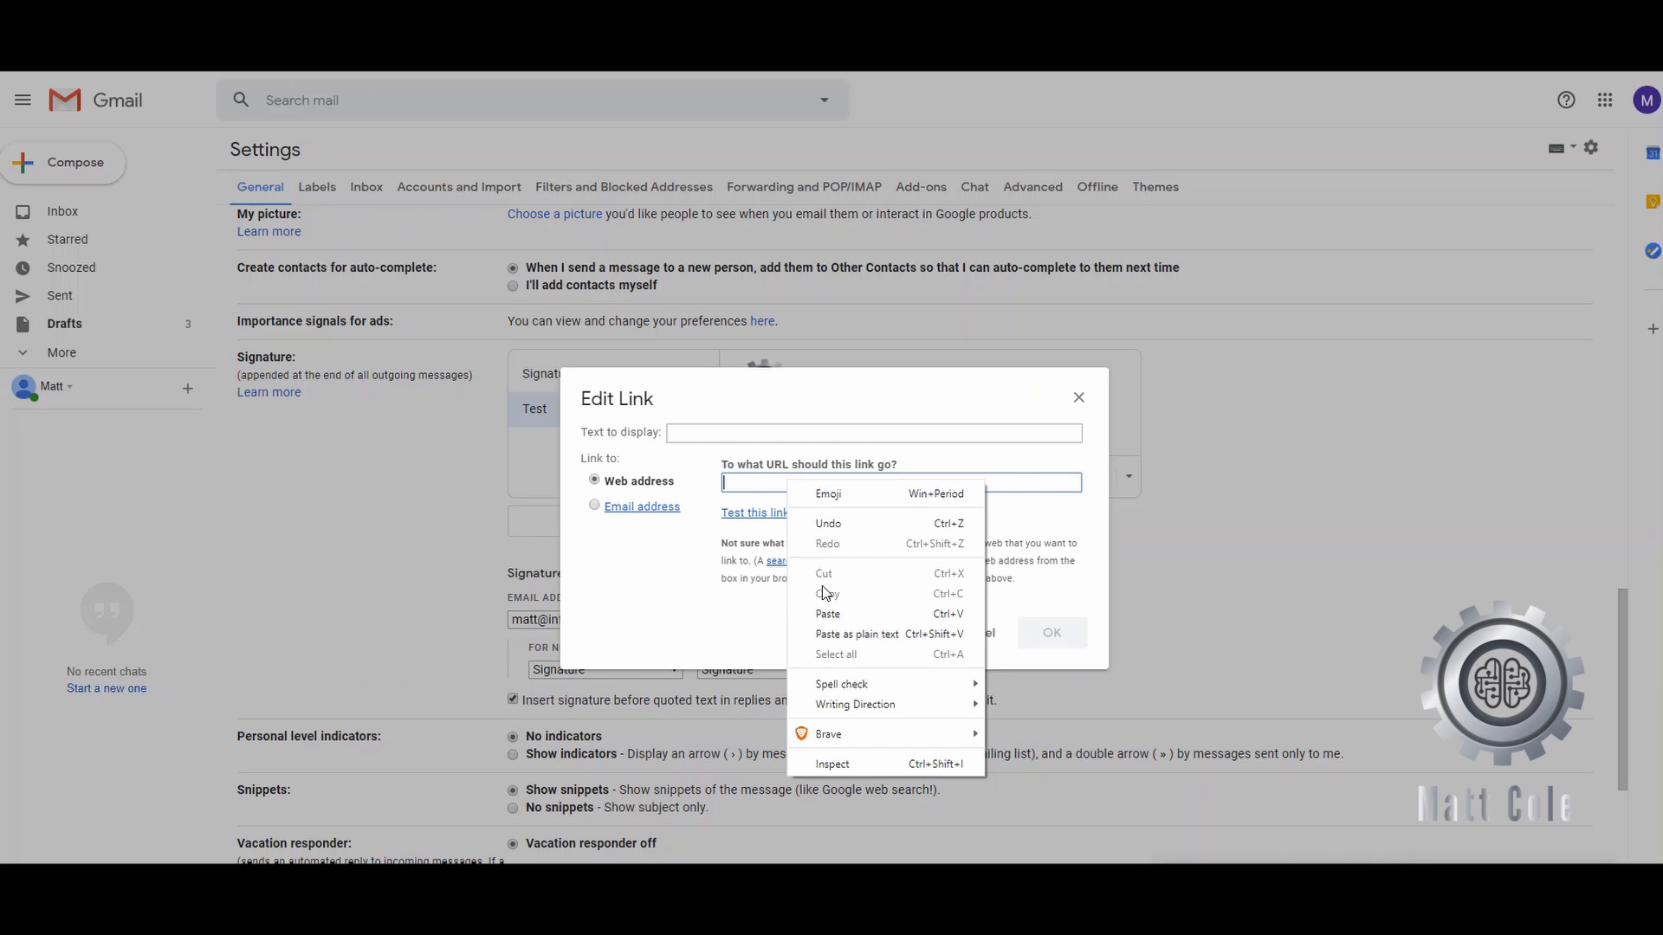
click(822, 613)
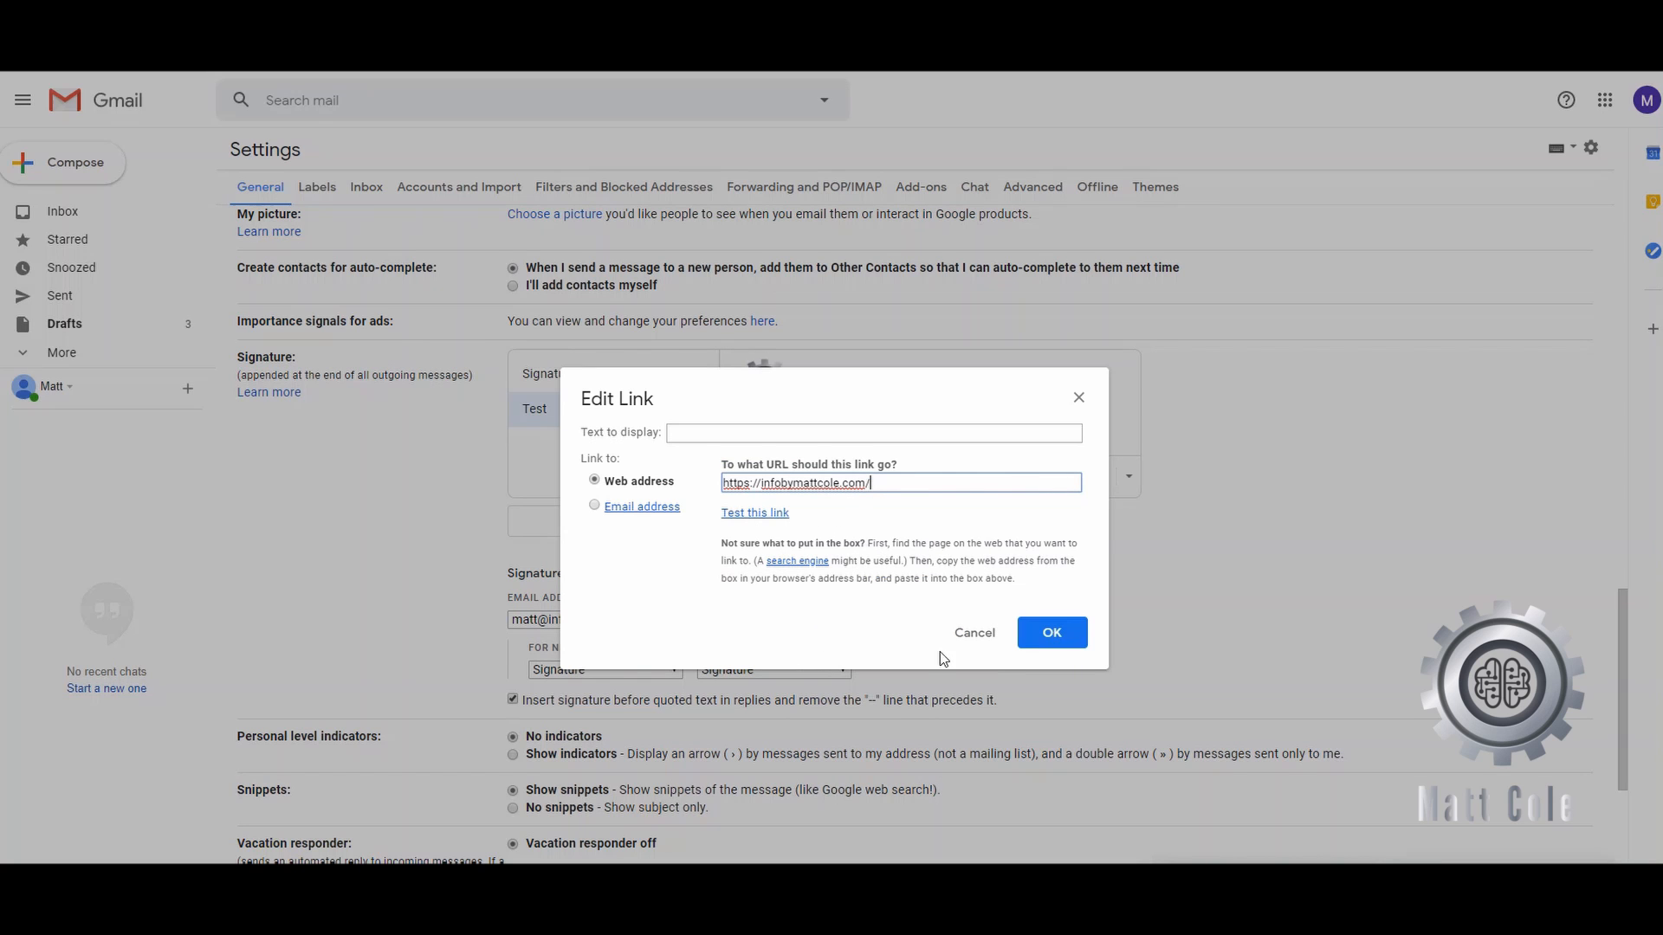
click(1051, 632)
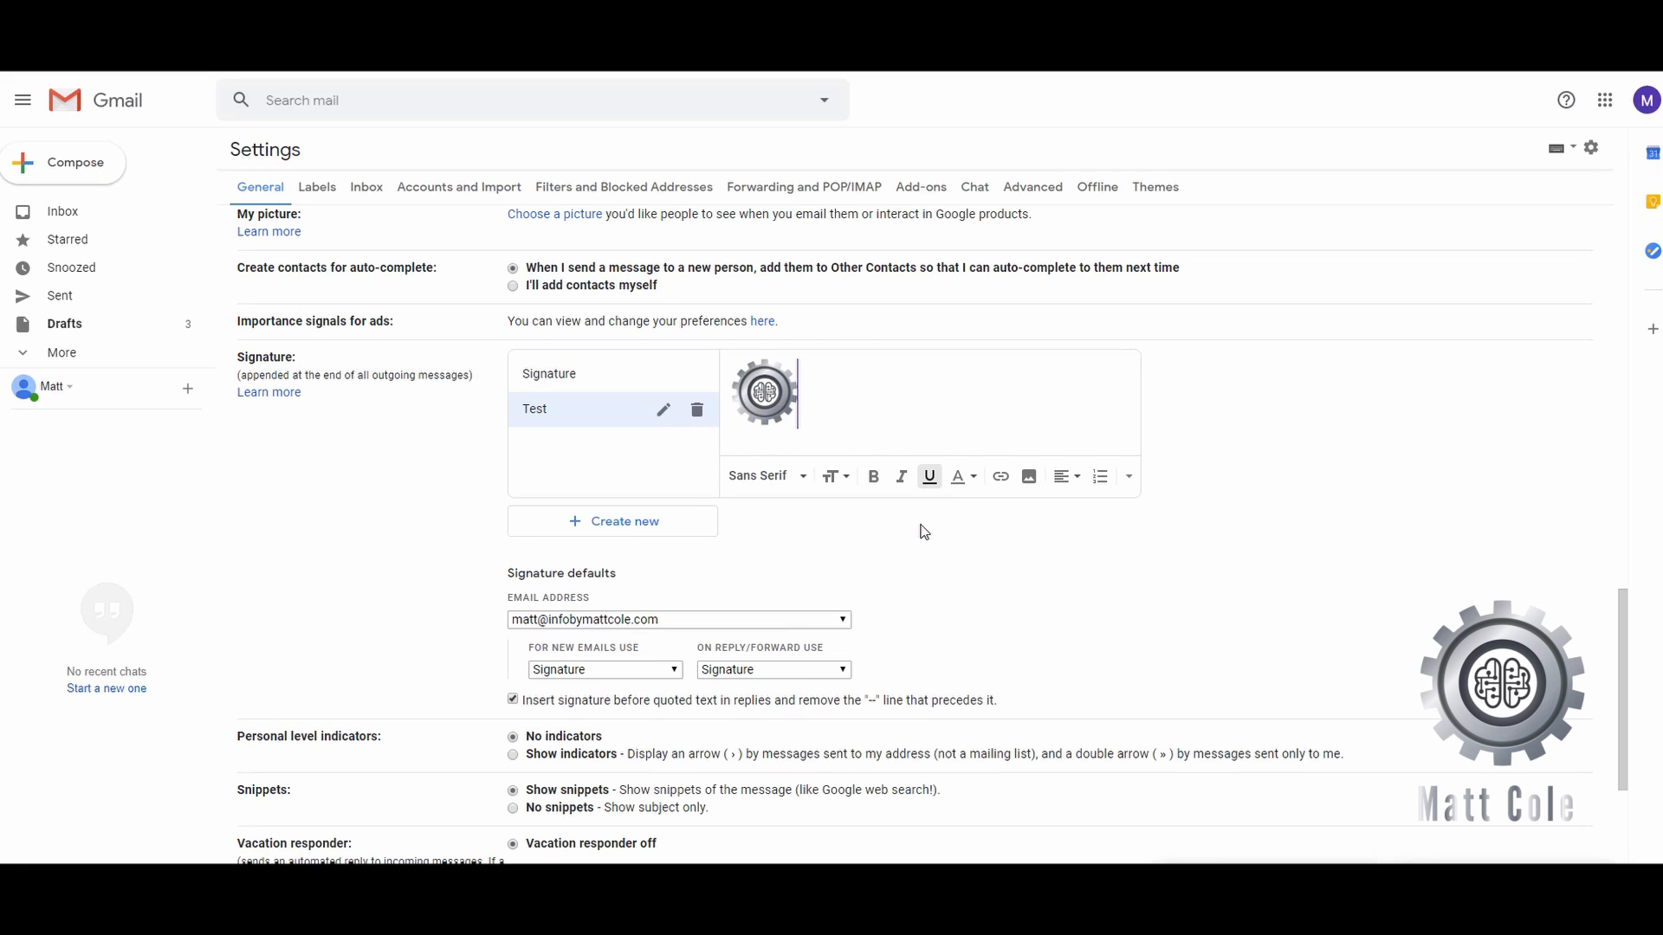
click(829, 380)
- Make Test the default signature for new emails and replies/forwards, then save changes
scroll(915, 530, down, 1)
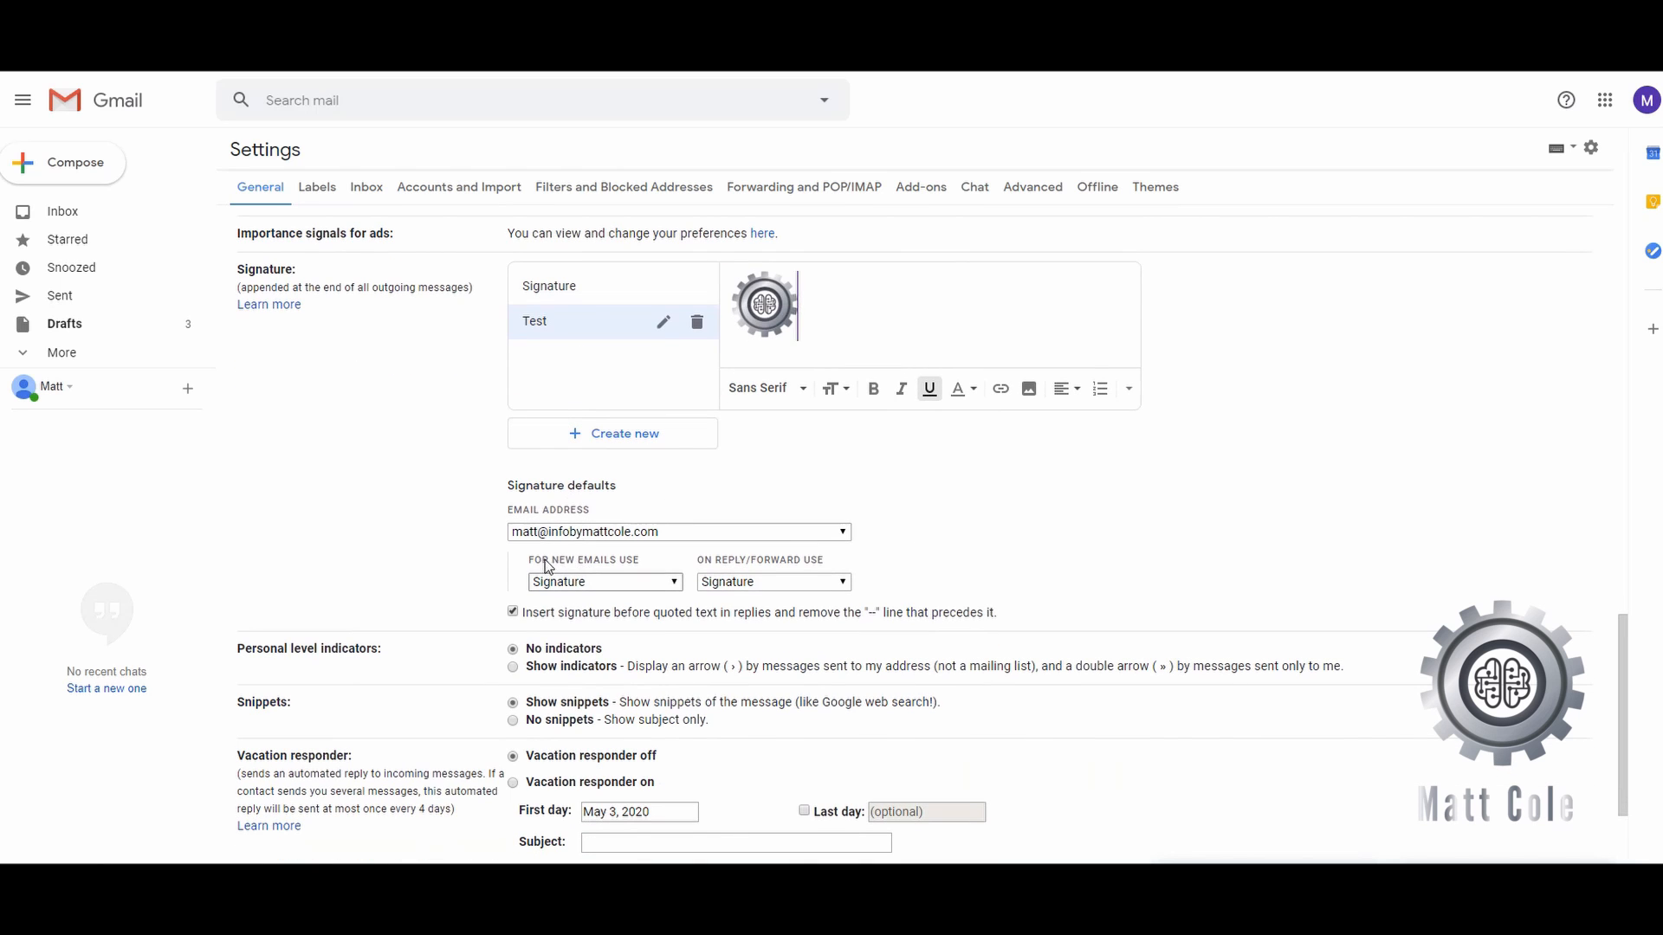
click(580, 584)
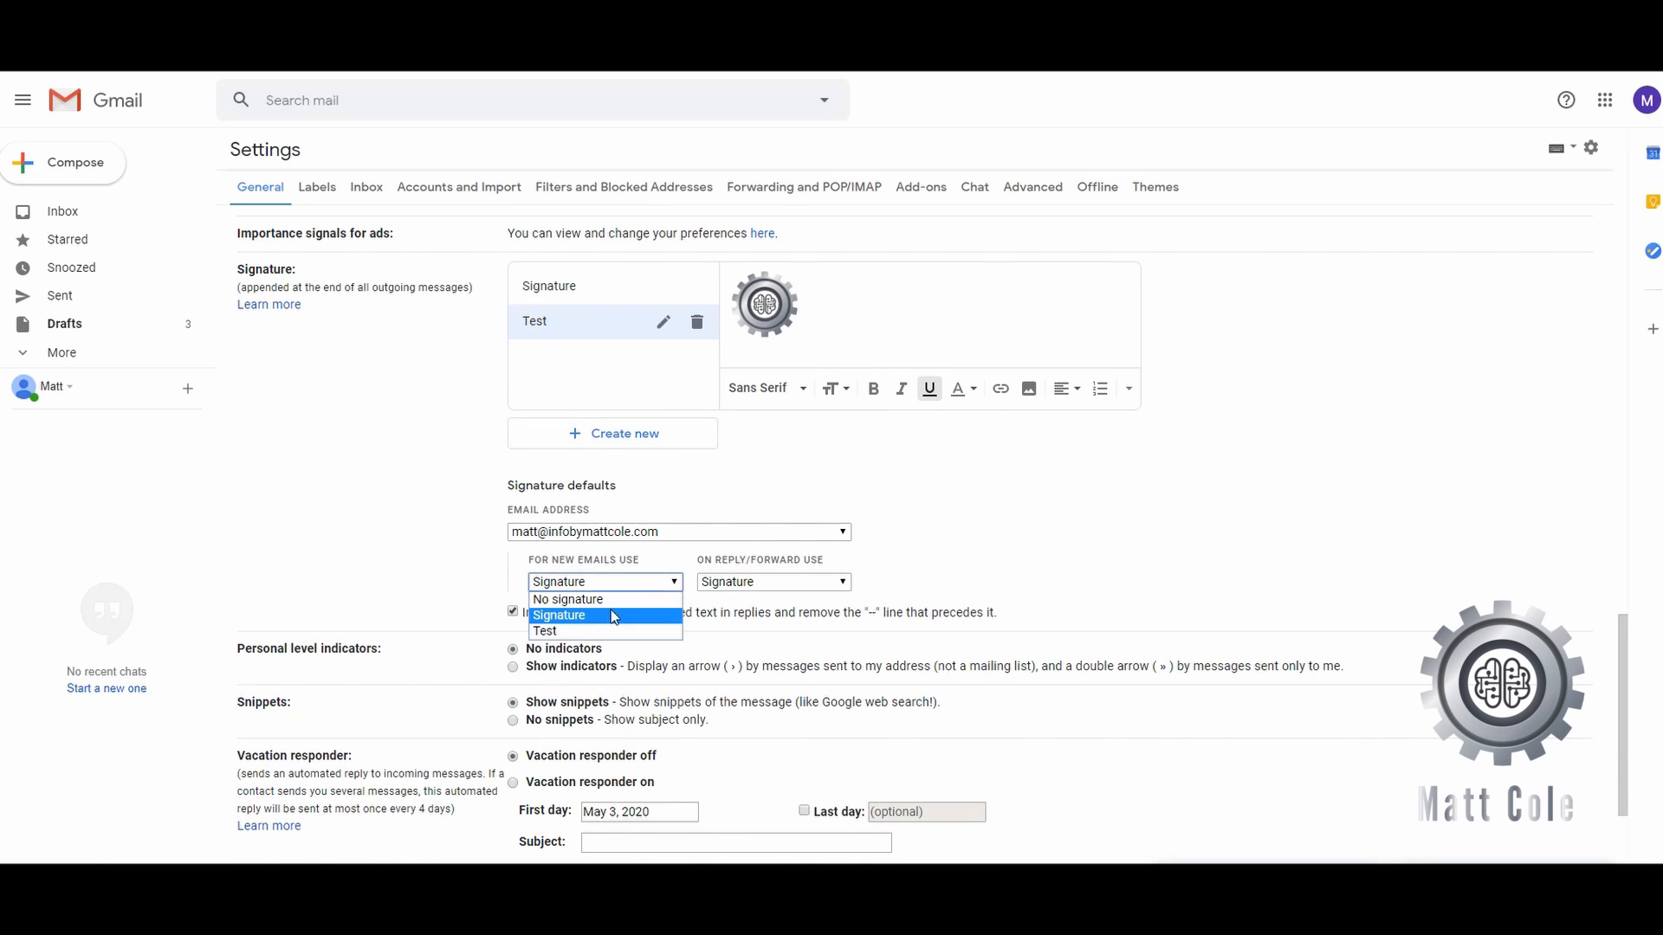
click(610, 632)
click(791, 586)
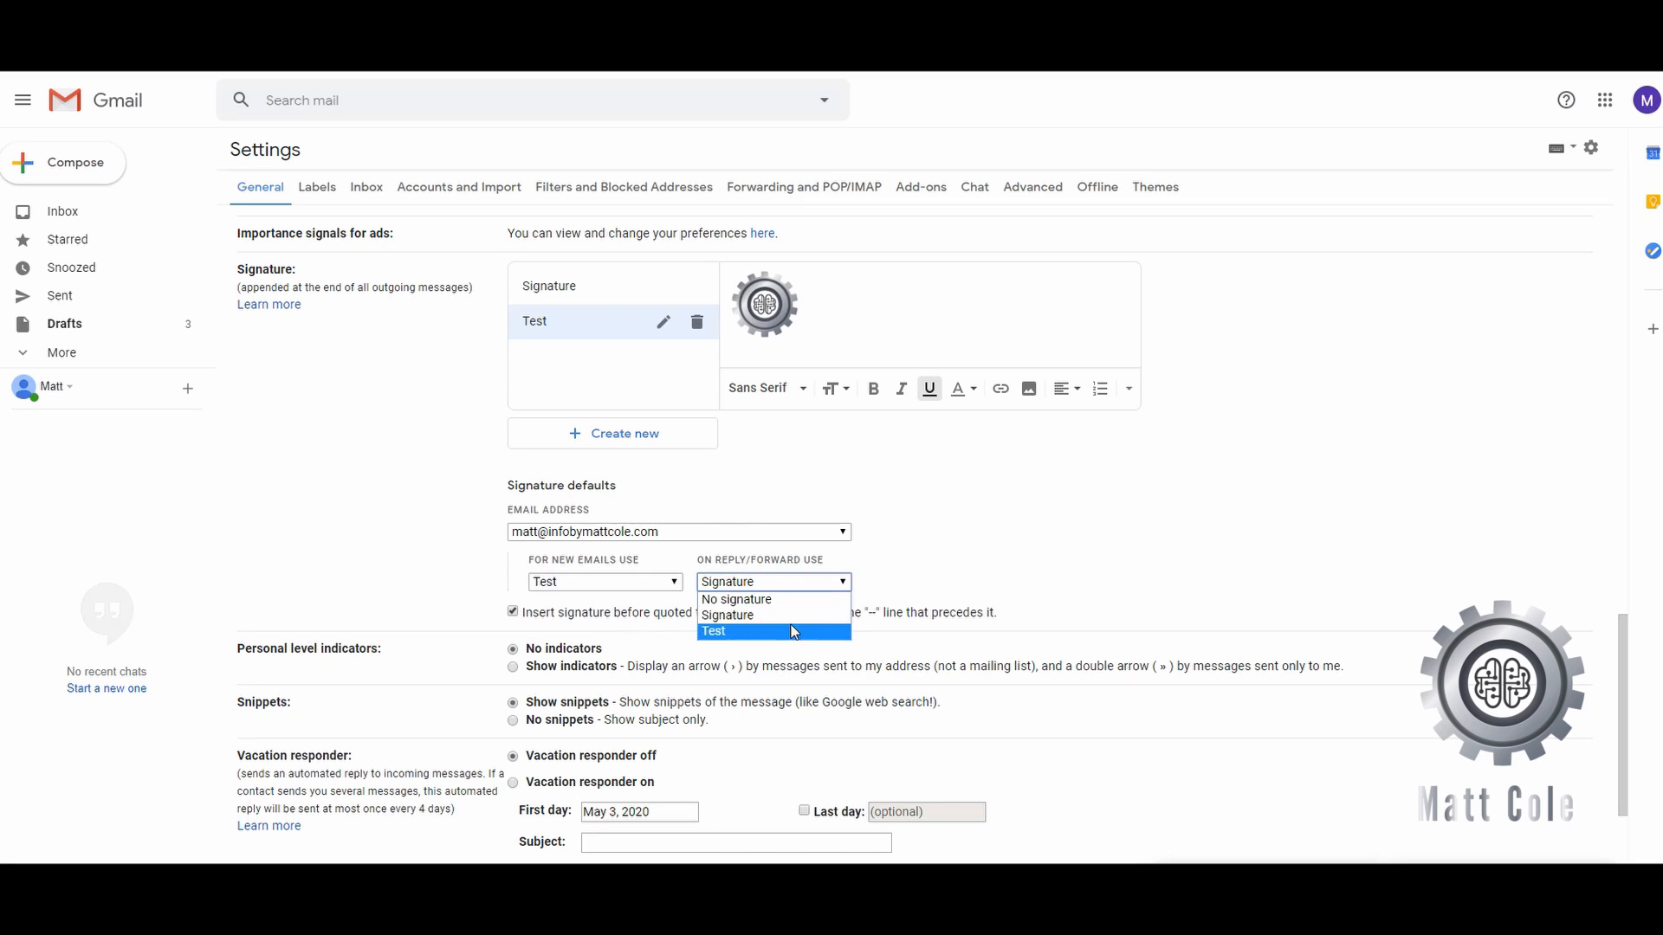
click(794, 632)
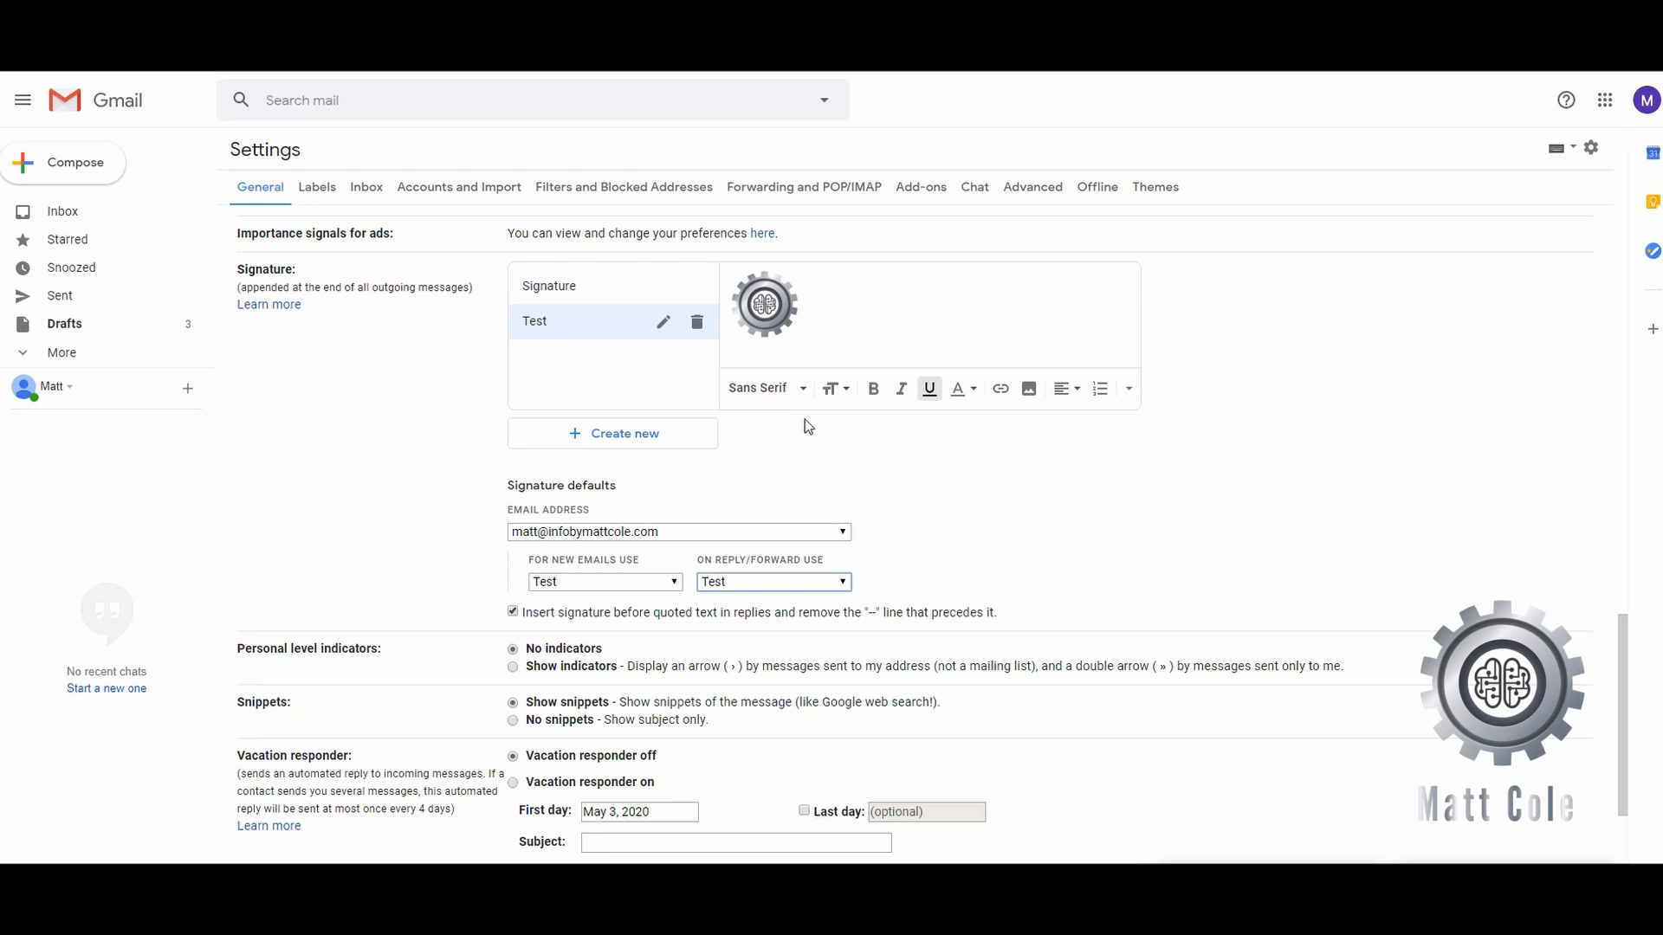
scroll(916, 504, down, 3)
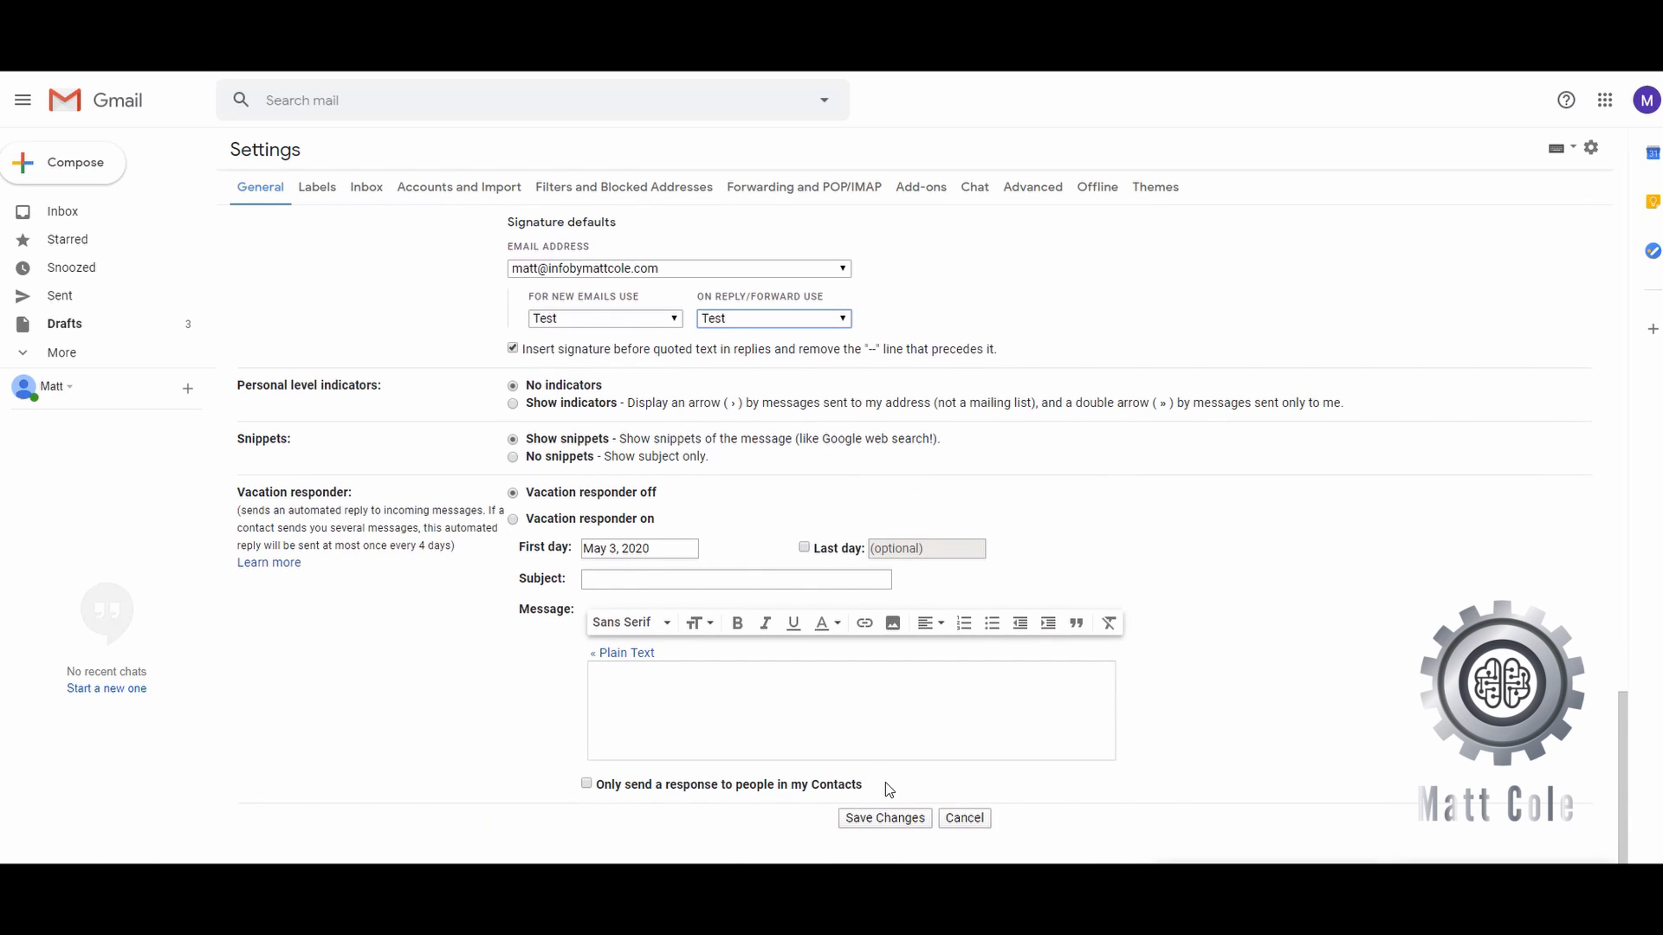
click(883, 817)
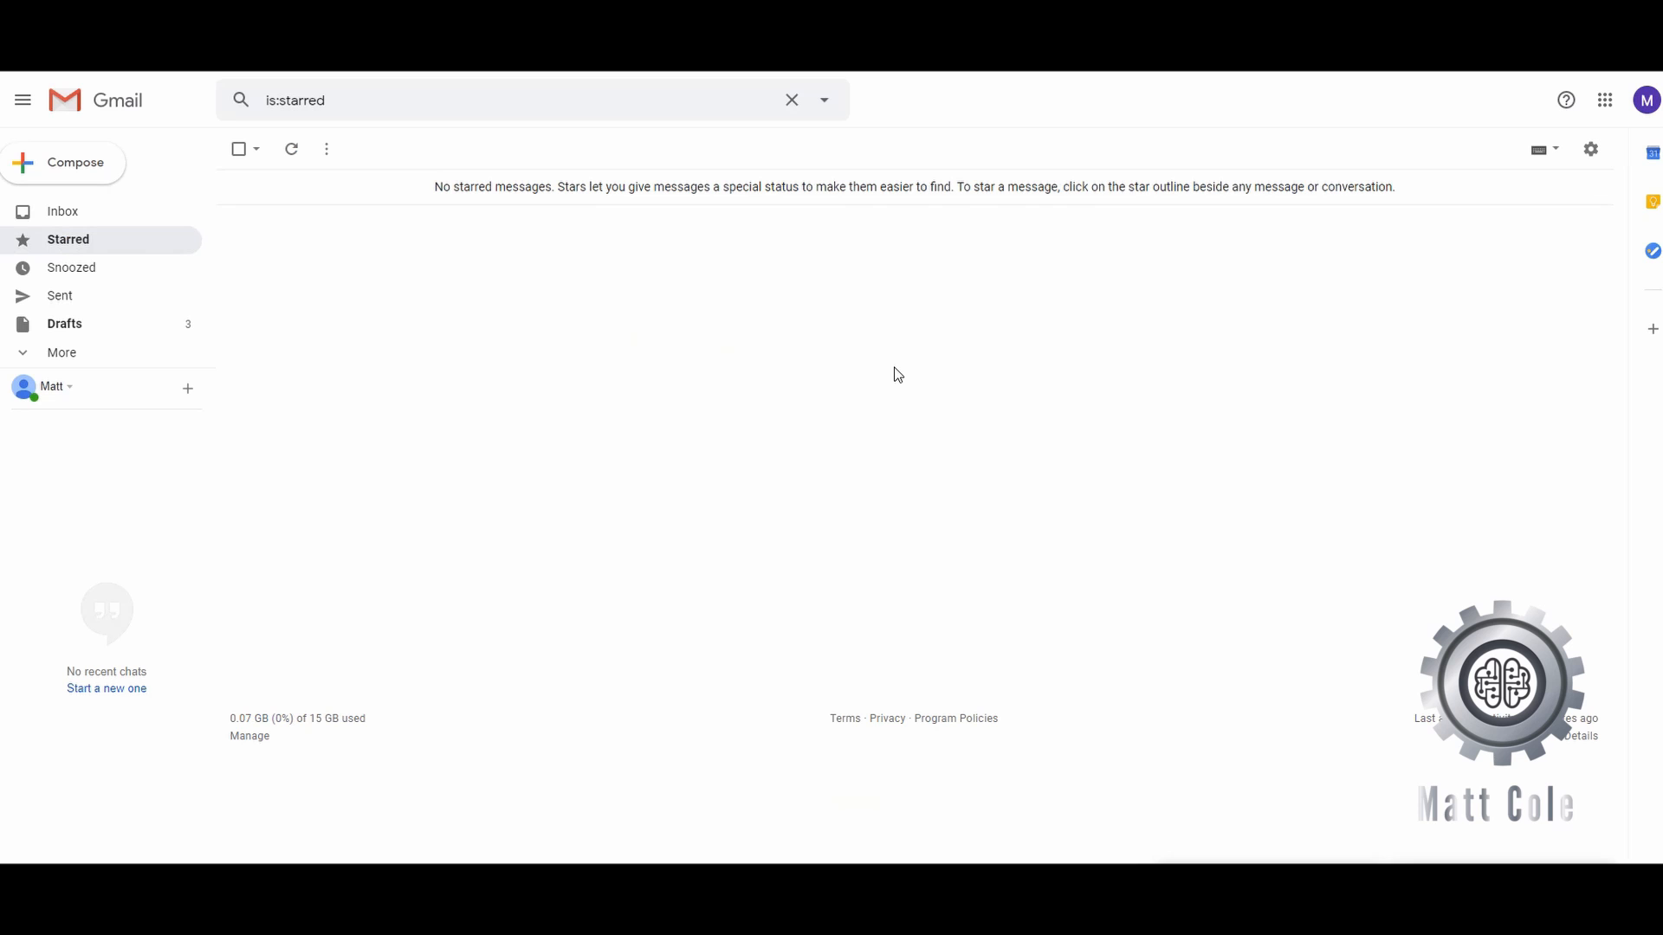
- Compose a new email addressed to the account's own email address
click(68, 174)
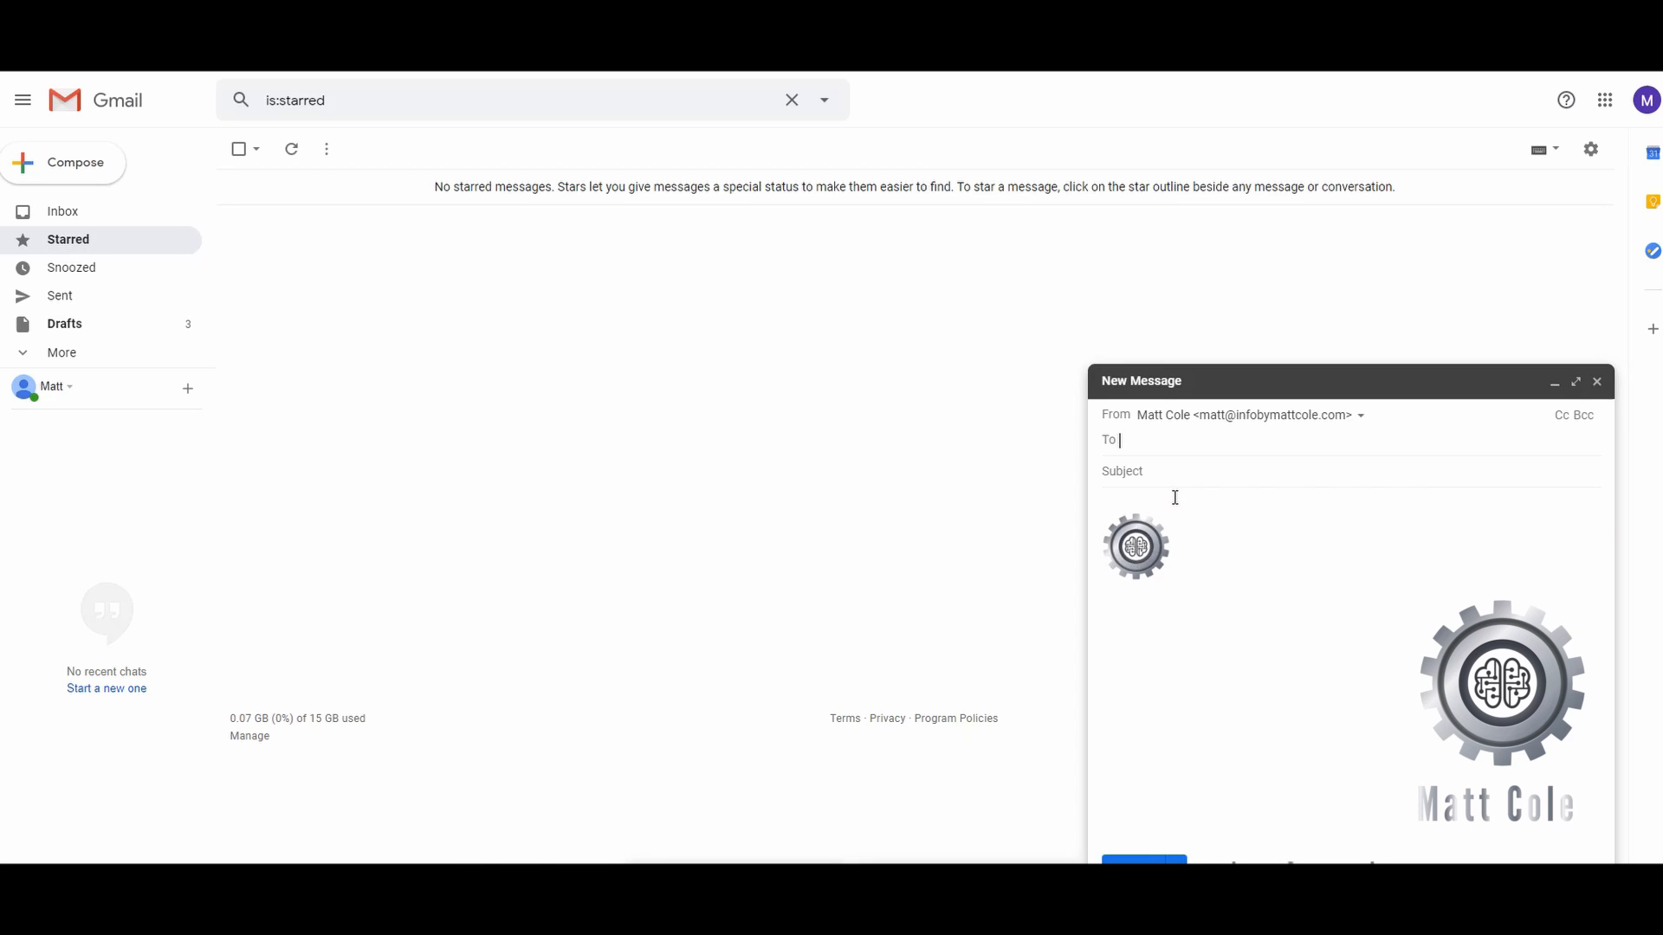
text(matt)
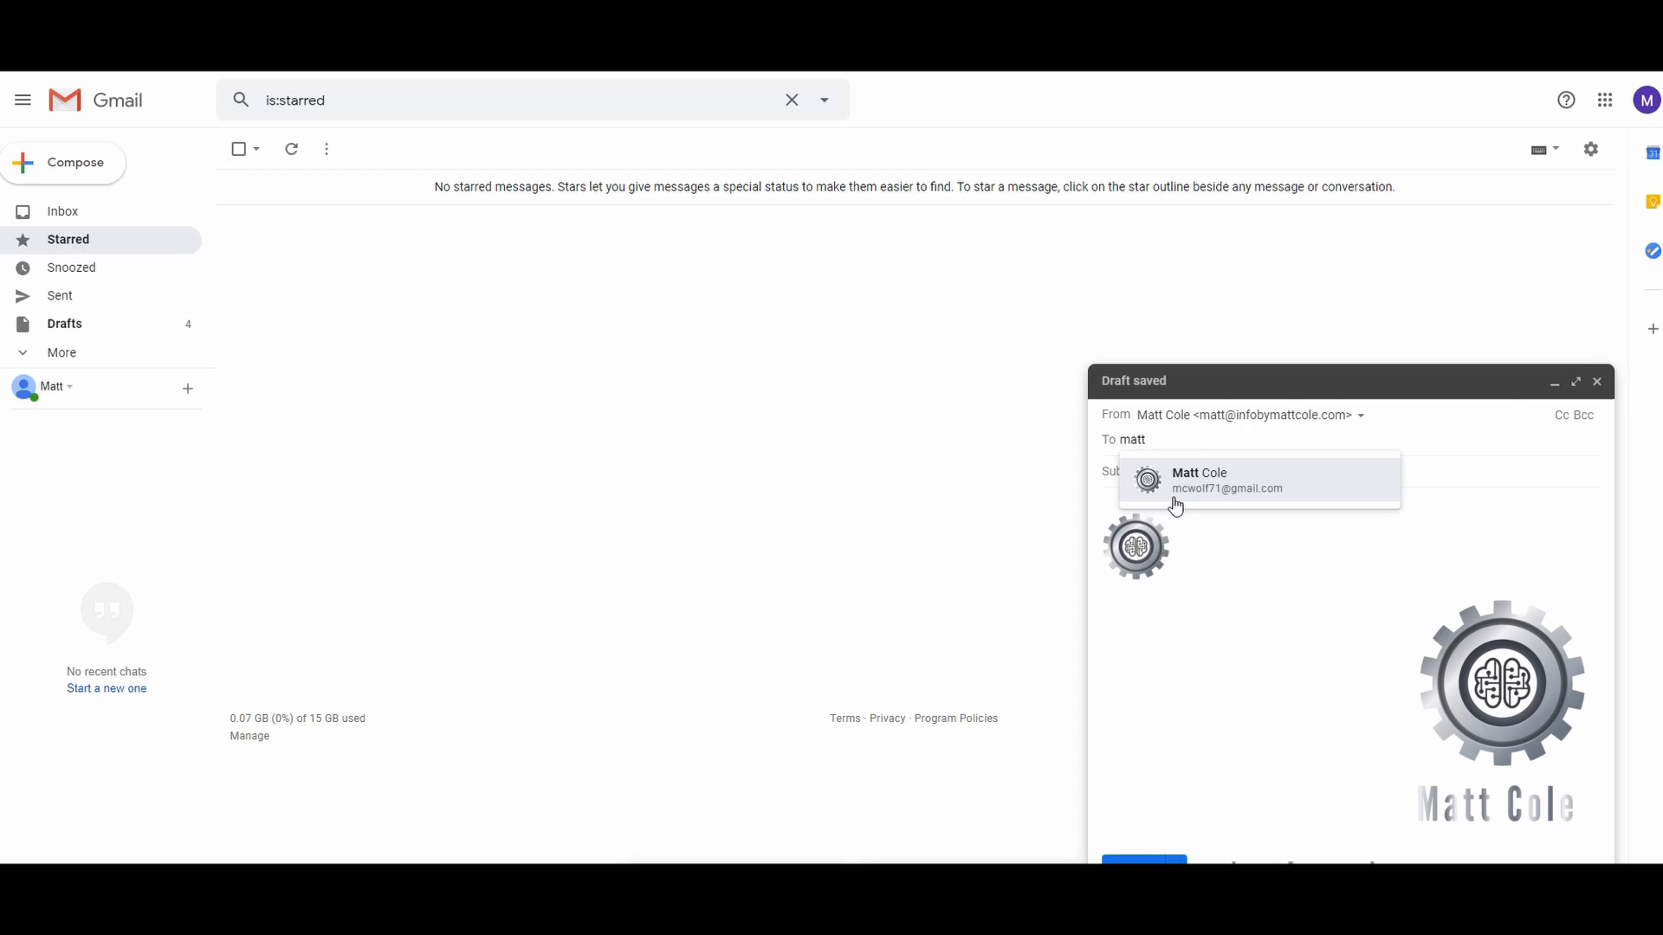
mouse_move(1175, 500)
key(Return)
key(BackSpace)
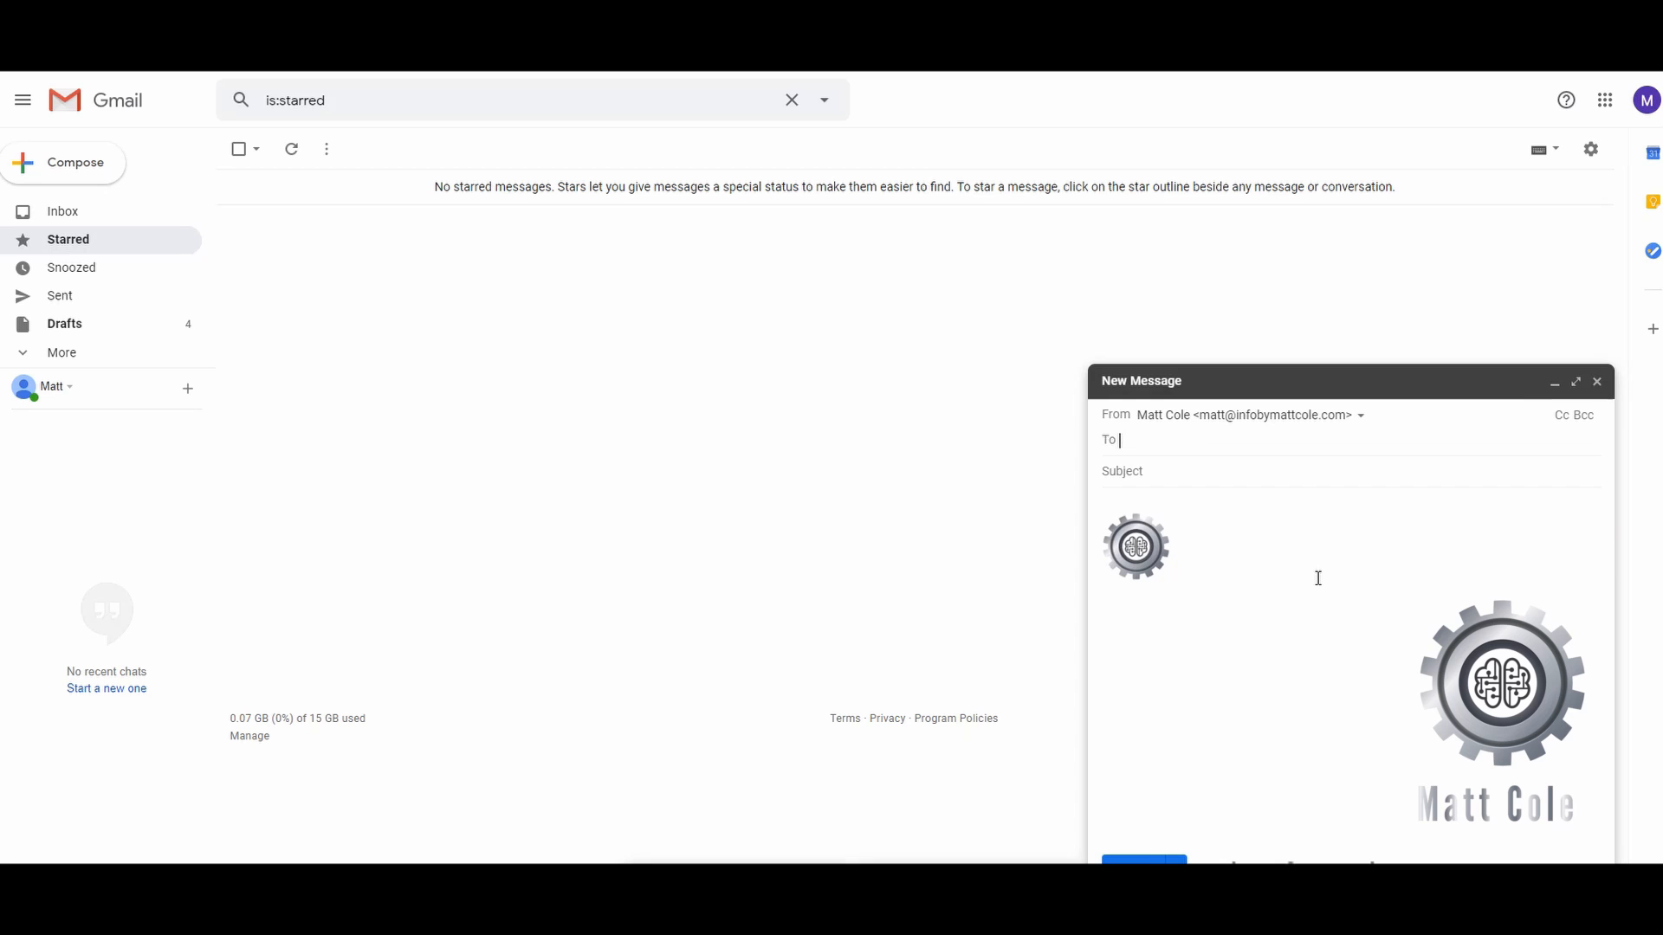
key(Return)
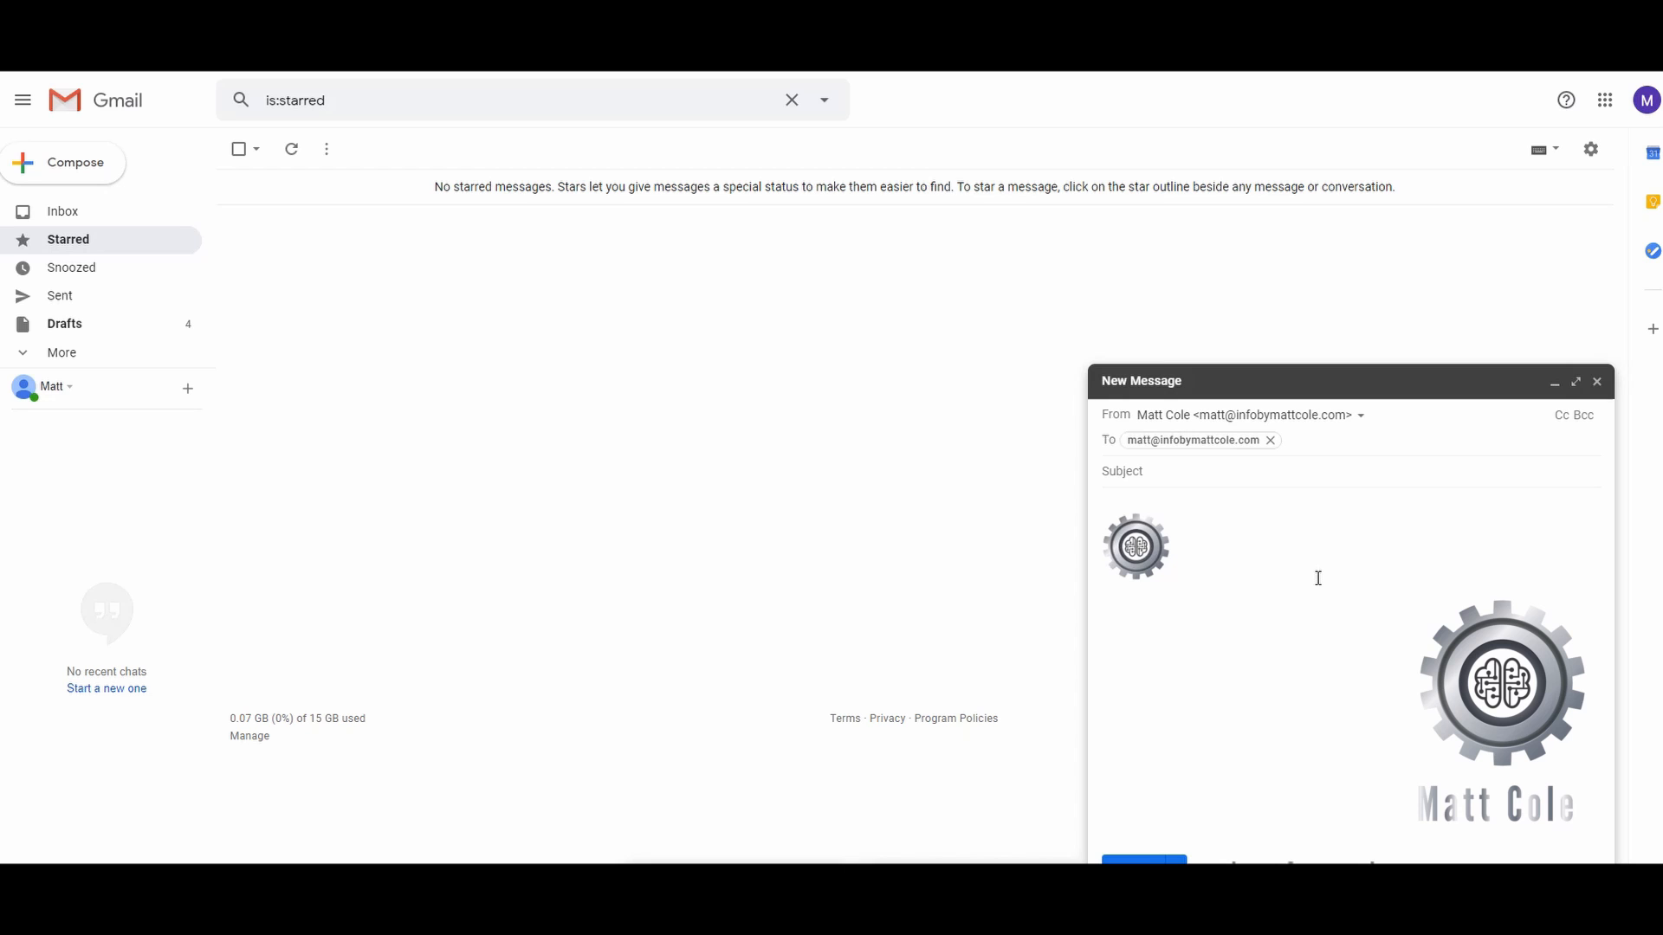
text(matt)
key(BackSpace)
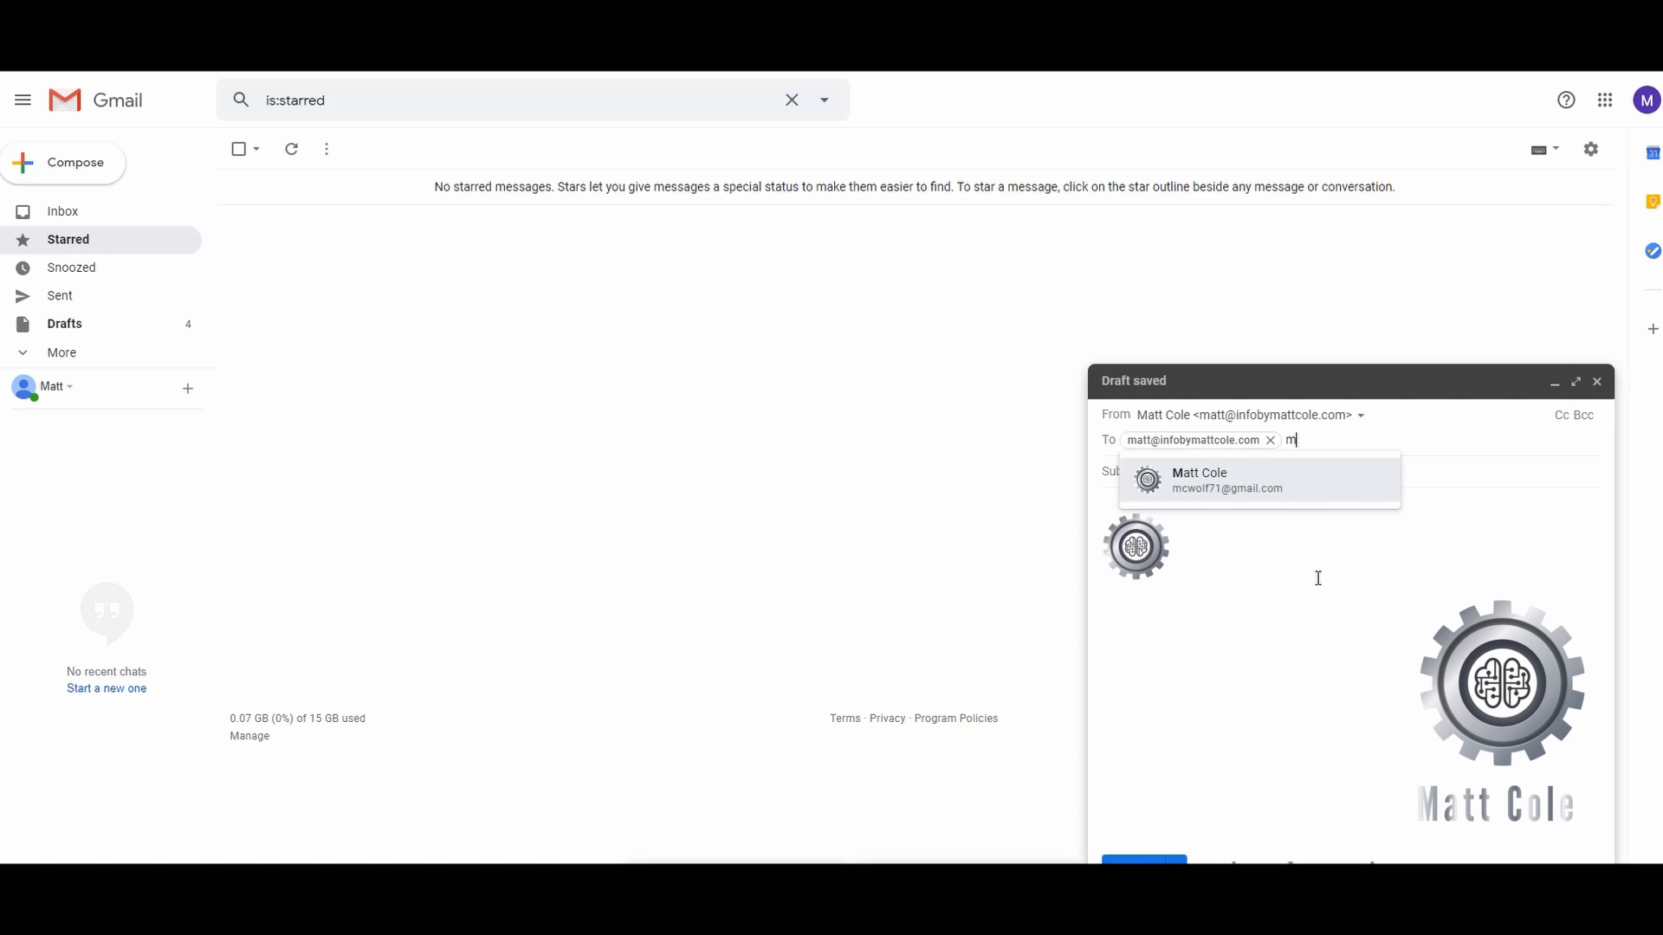
key(BackSpace)
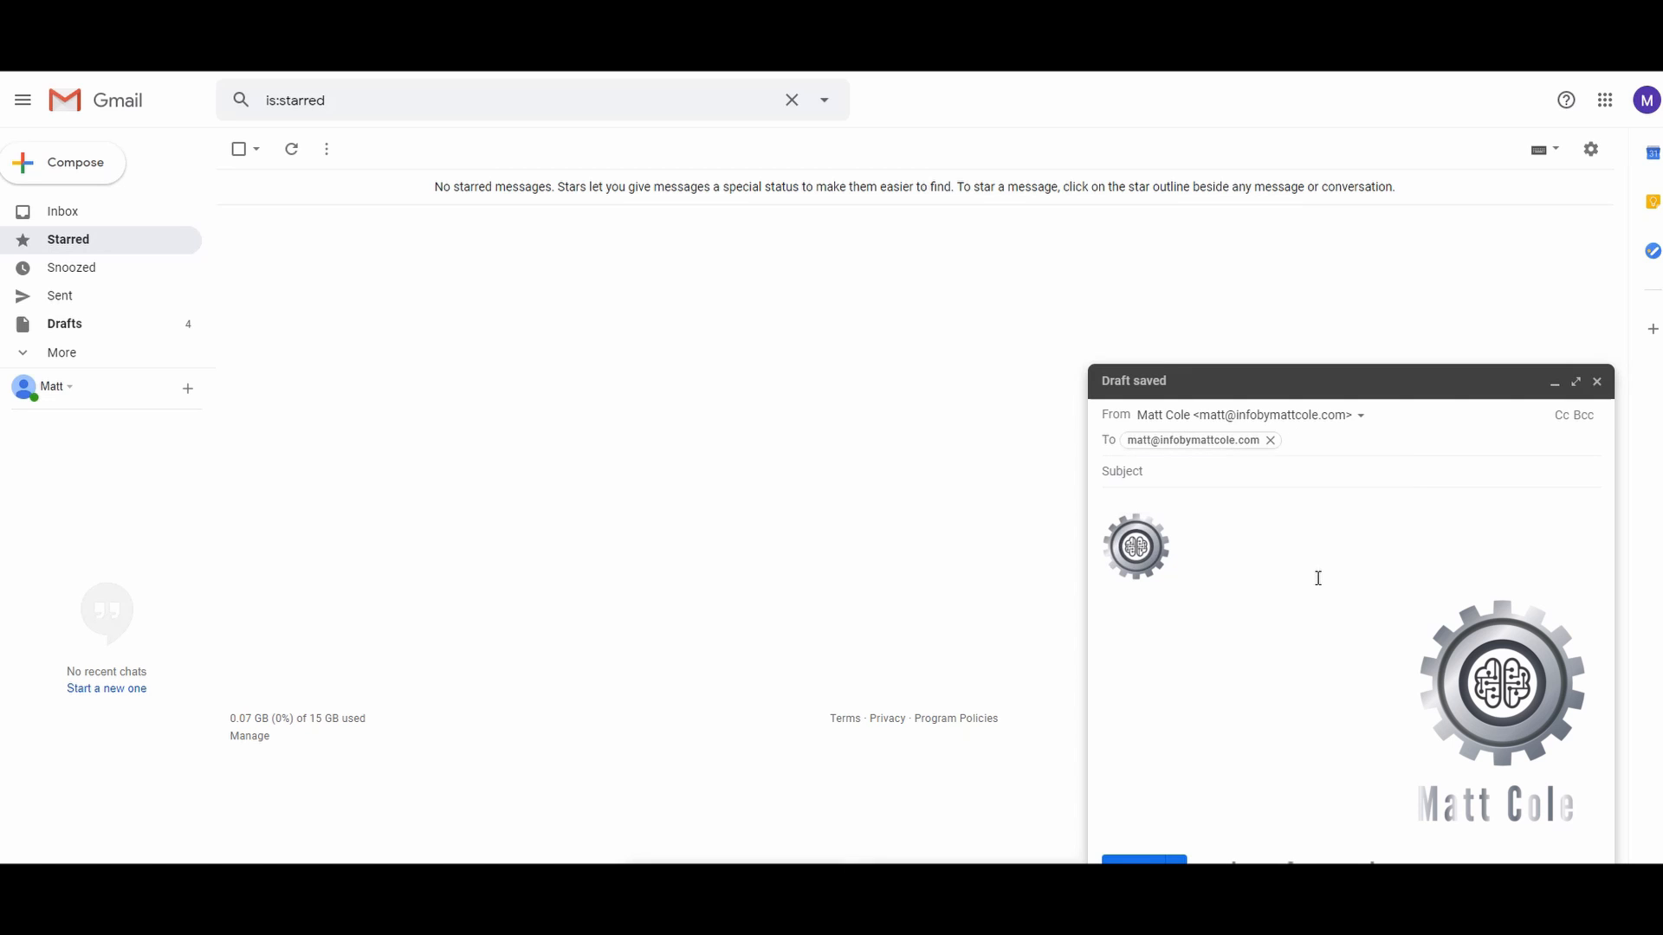
- Give the email the subject 'test' and send it
click(1176, 467)
text(test)
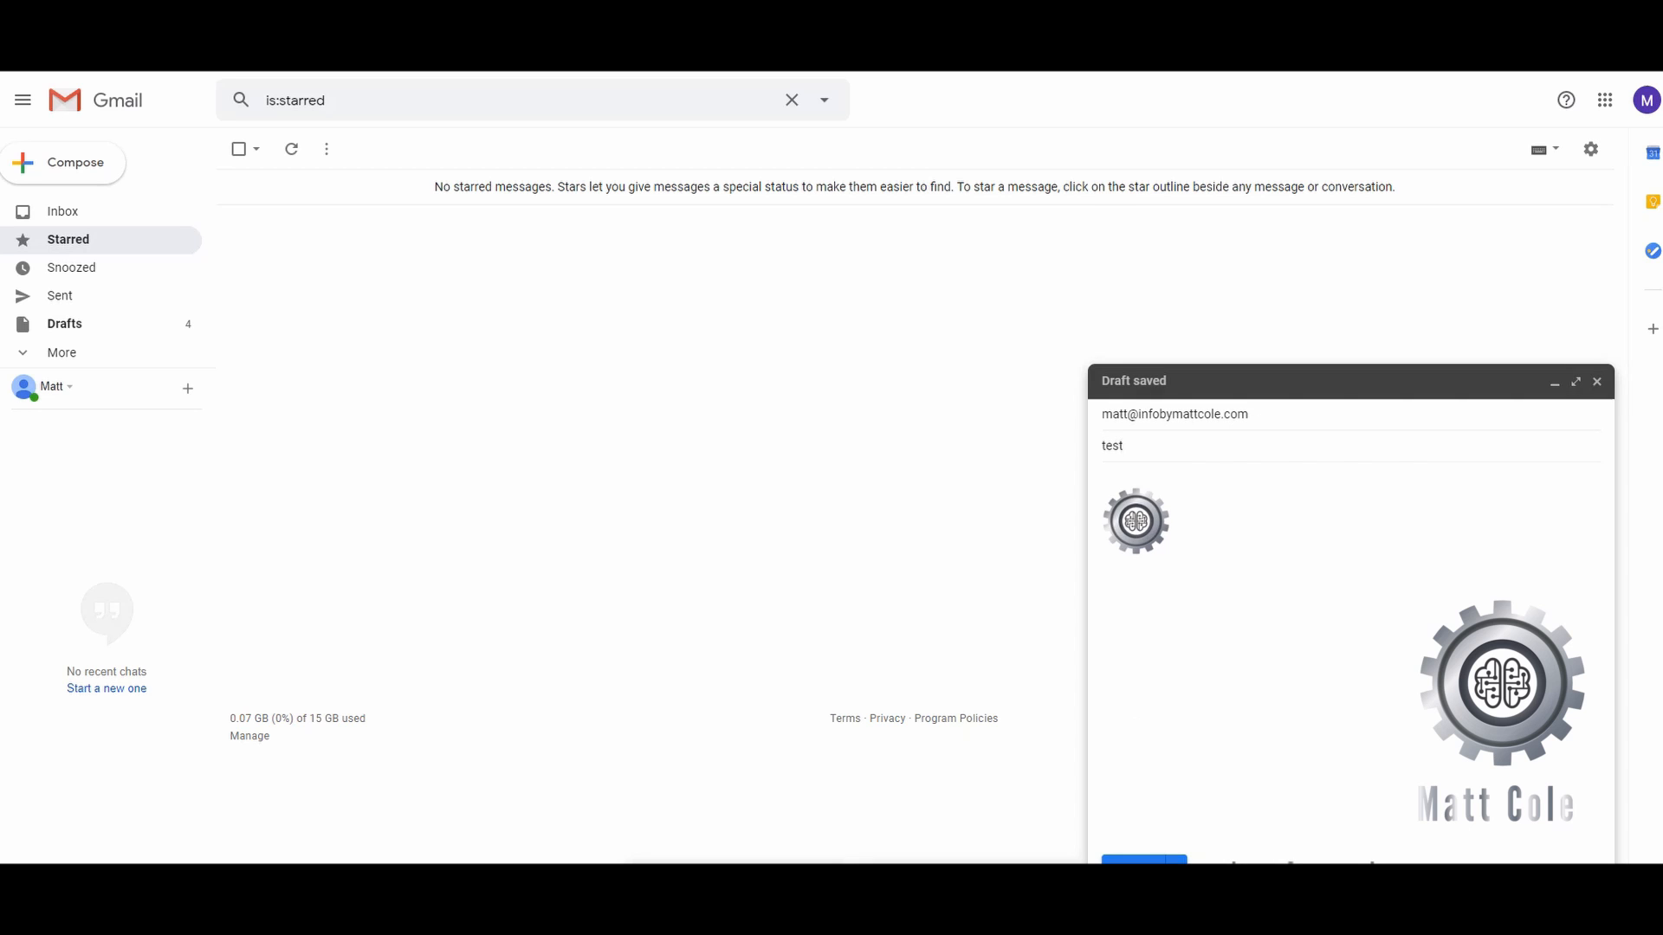
click(1143, 860)
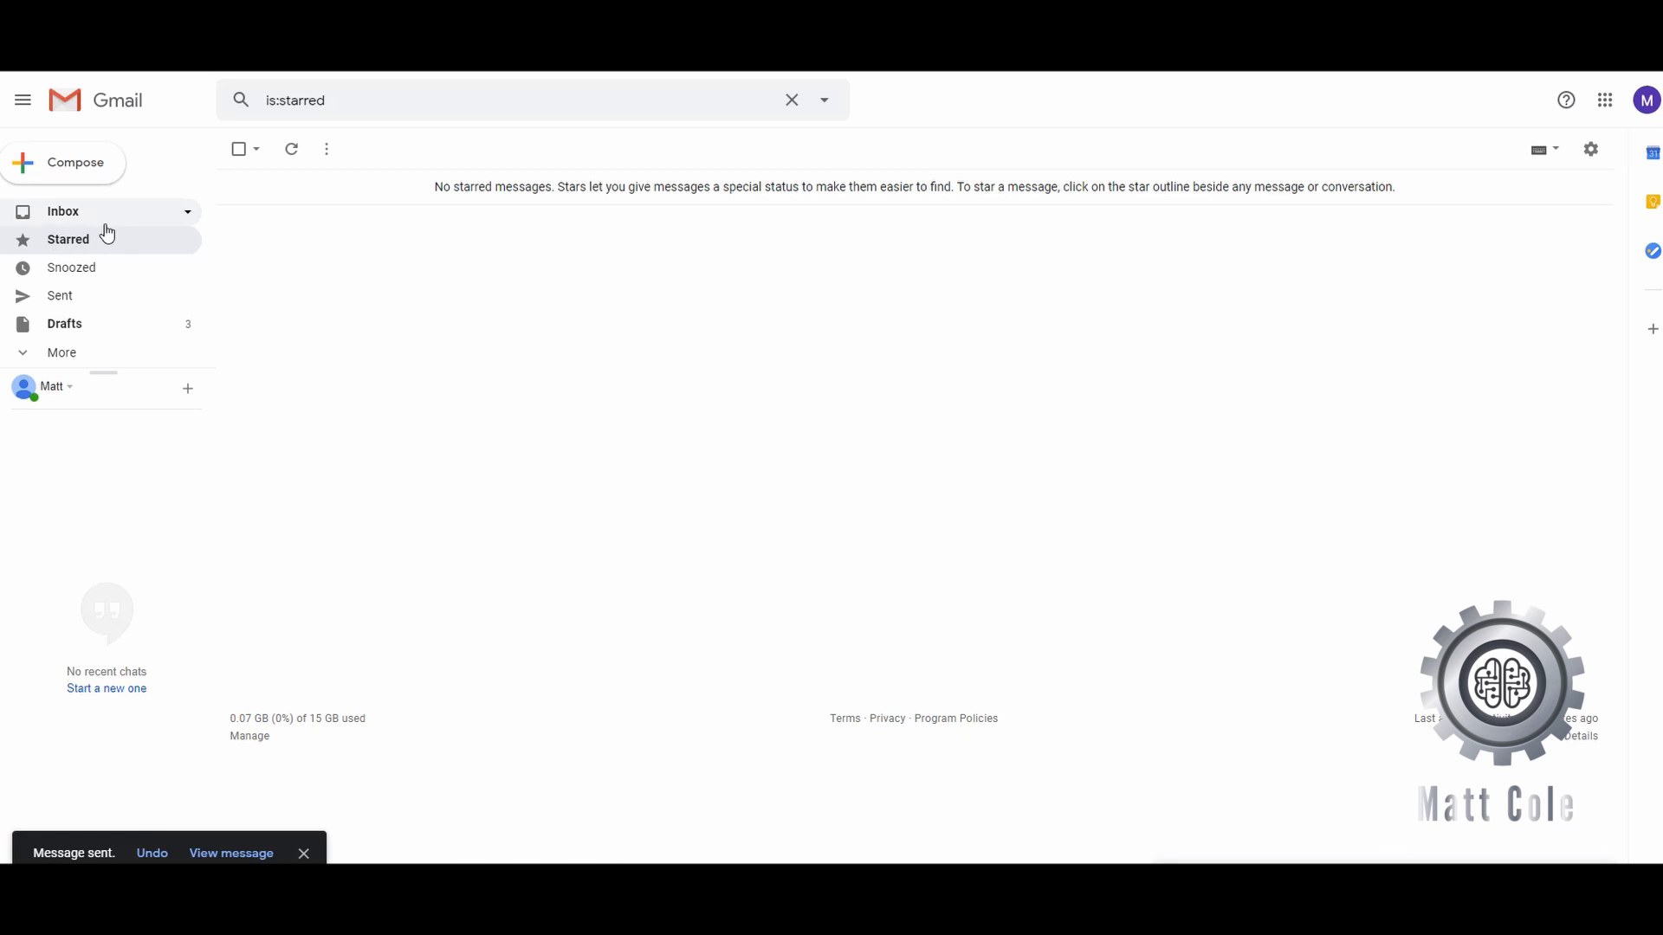
- Open the received test email from the Inbox to check its gear-and-brain logo signature
click(77, 217)
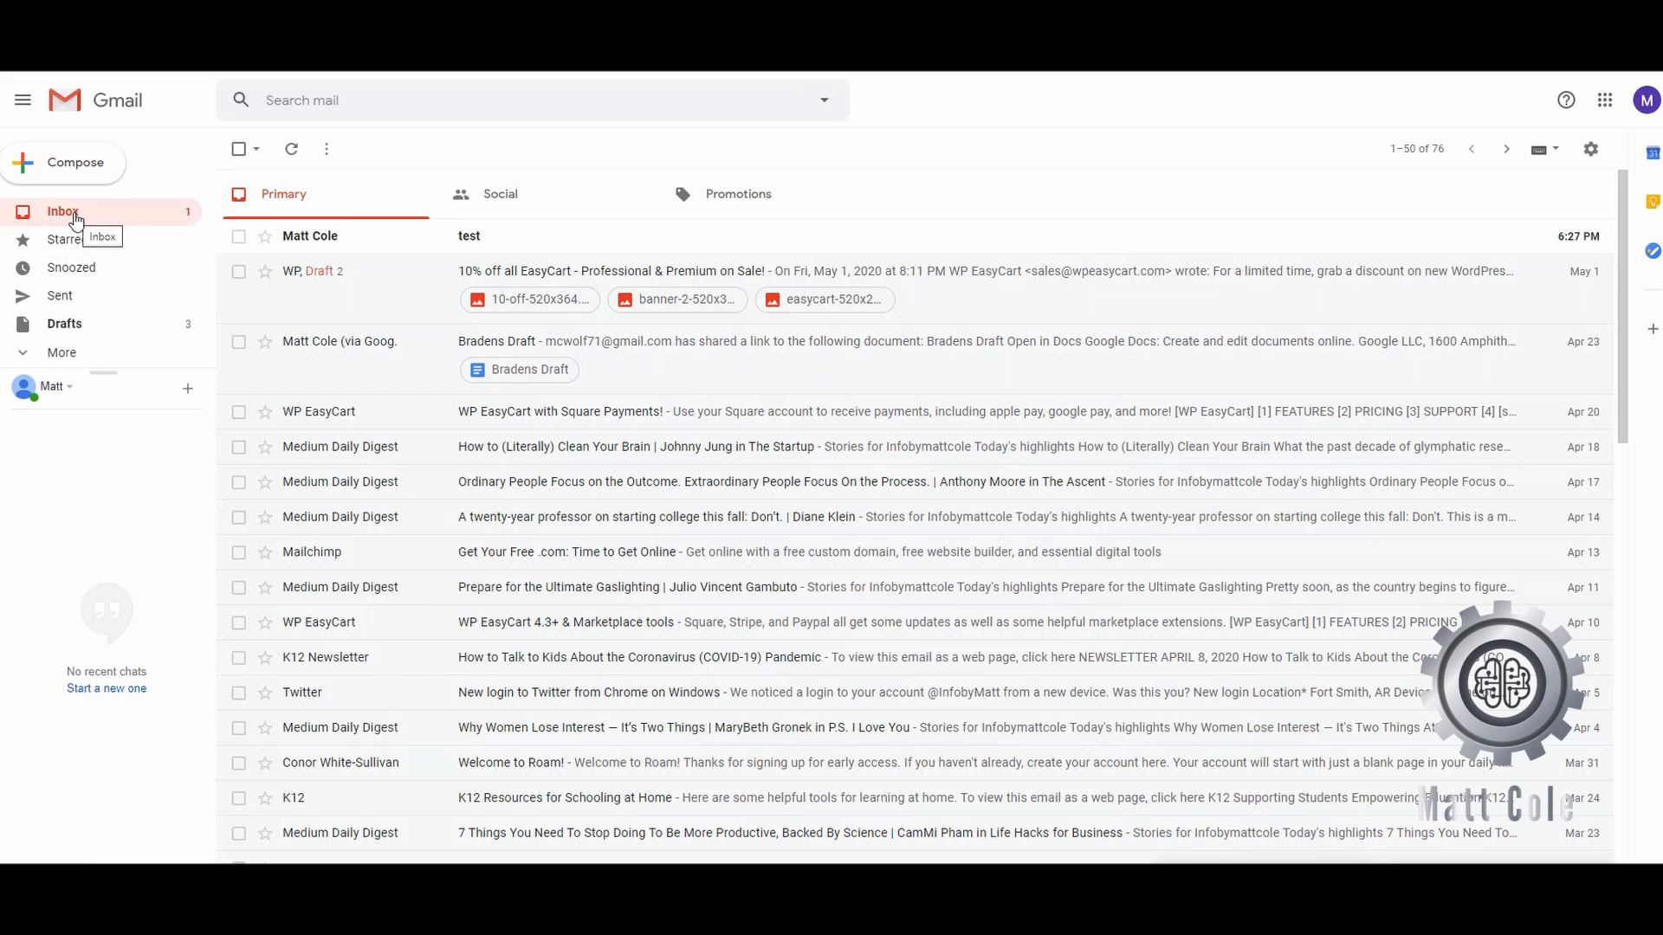
click(482, 243)
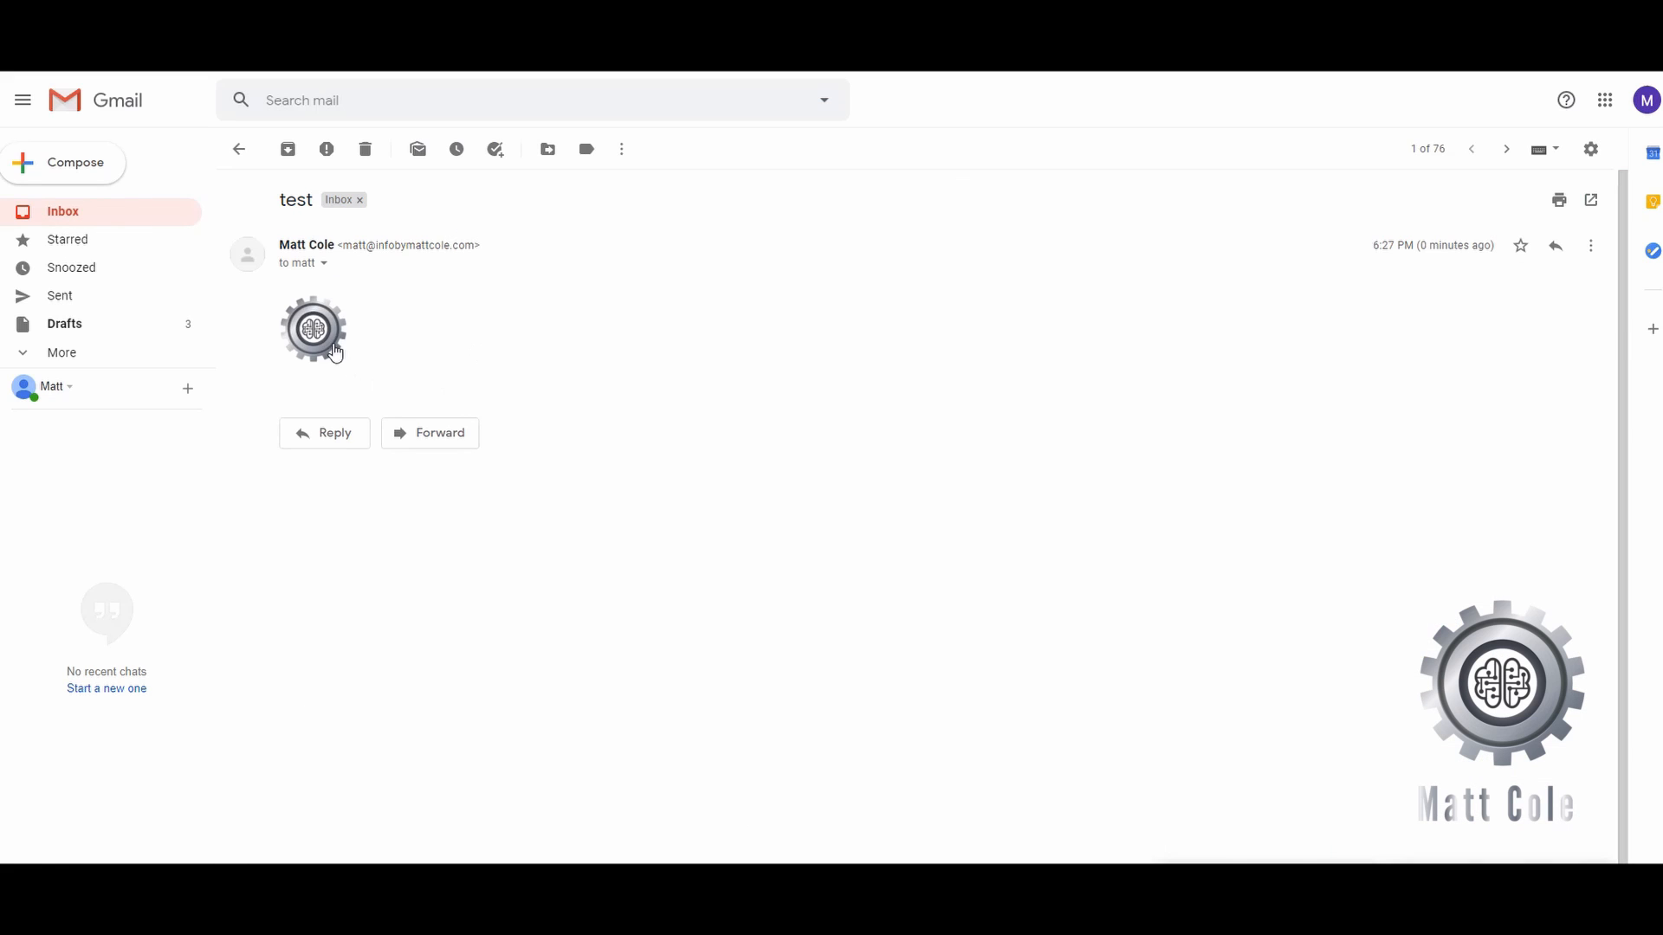